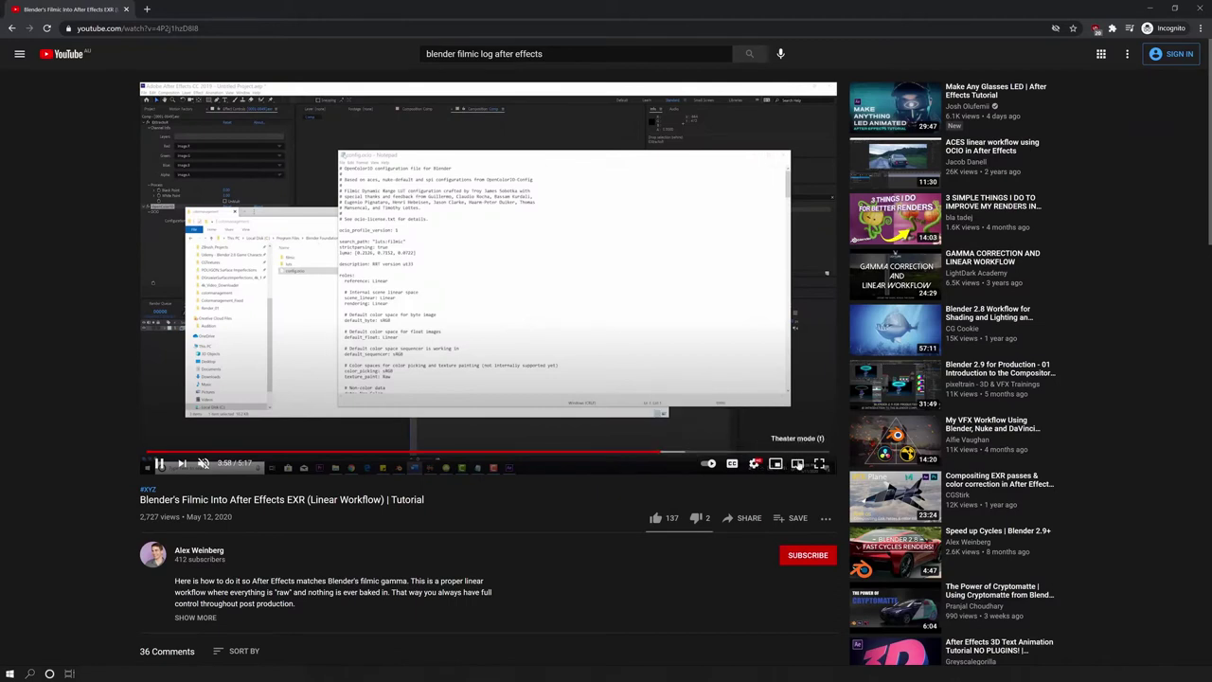
View the YouTube tutorial on bringing Blender's Filmic into After Effects in full screen and skip ahead in it.
{"action": "left_click", "coordinate": [820, 463]}
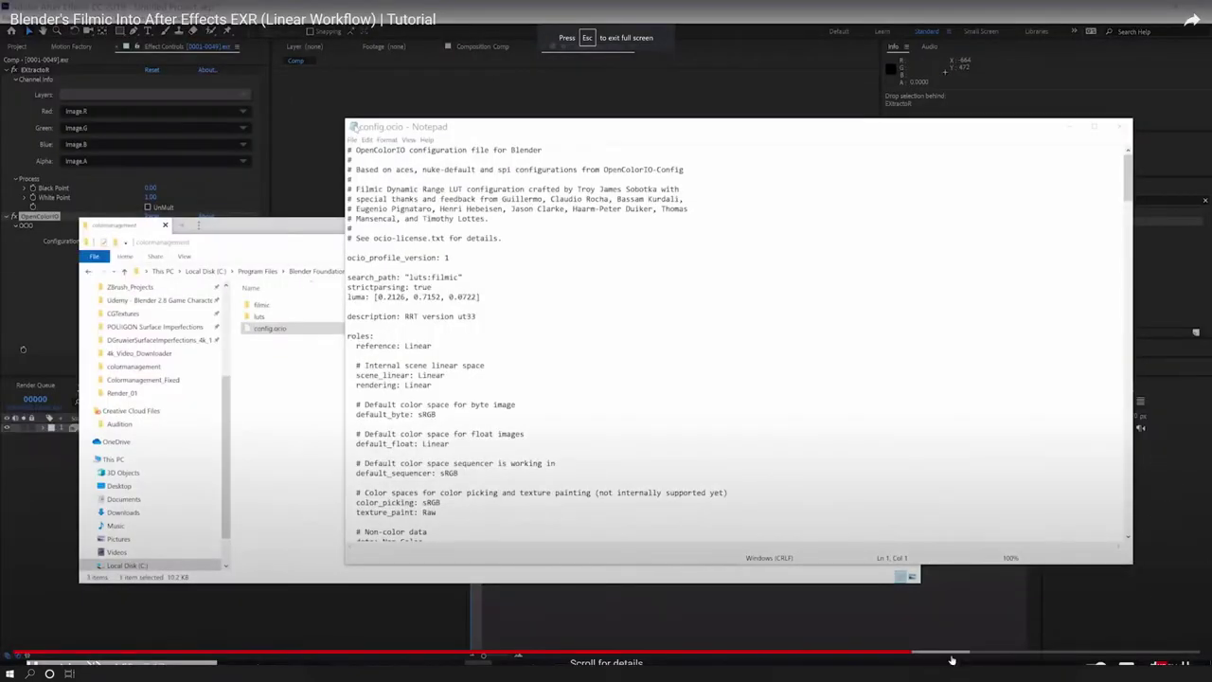
{"action": "left_click", "coordinate": [938, 652]}
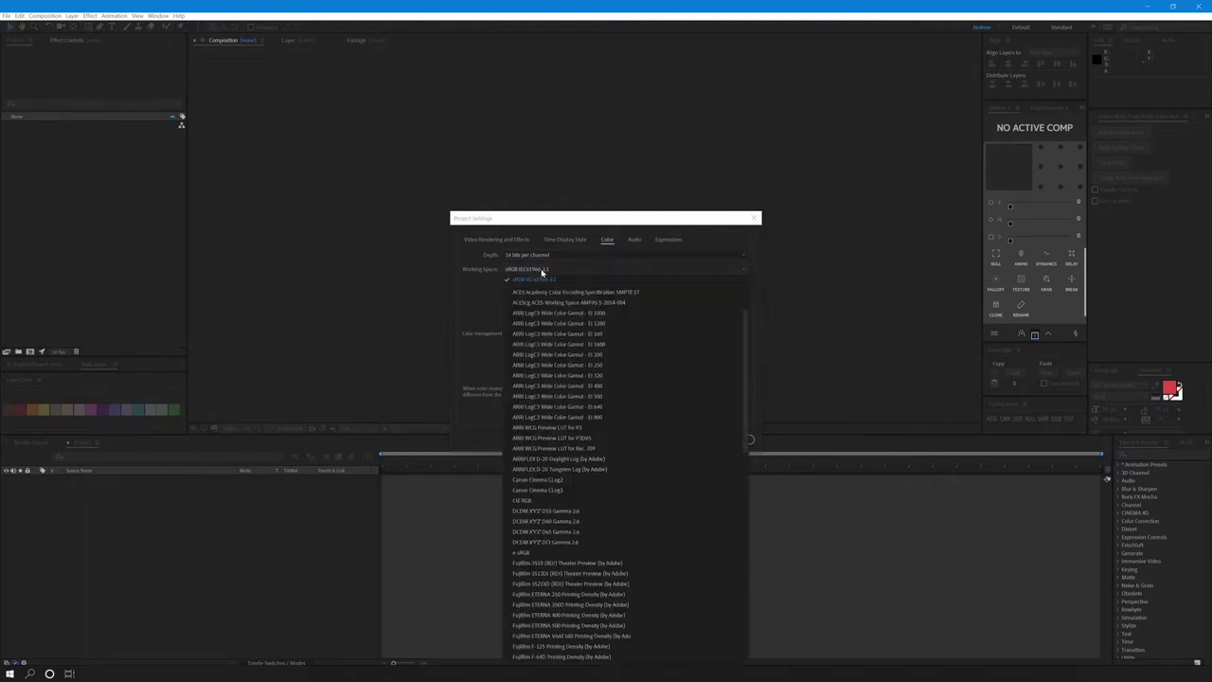
Switch to After Effects and set the project's color working space to sRGB IEC61966-2.1.
{"action": "left_click", "coordinate": [533, 281]}
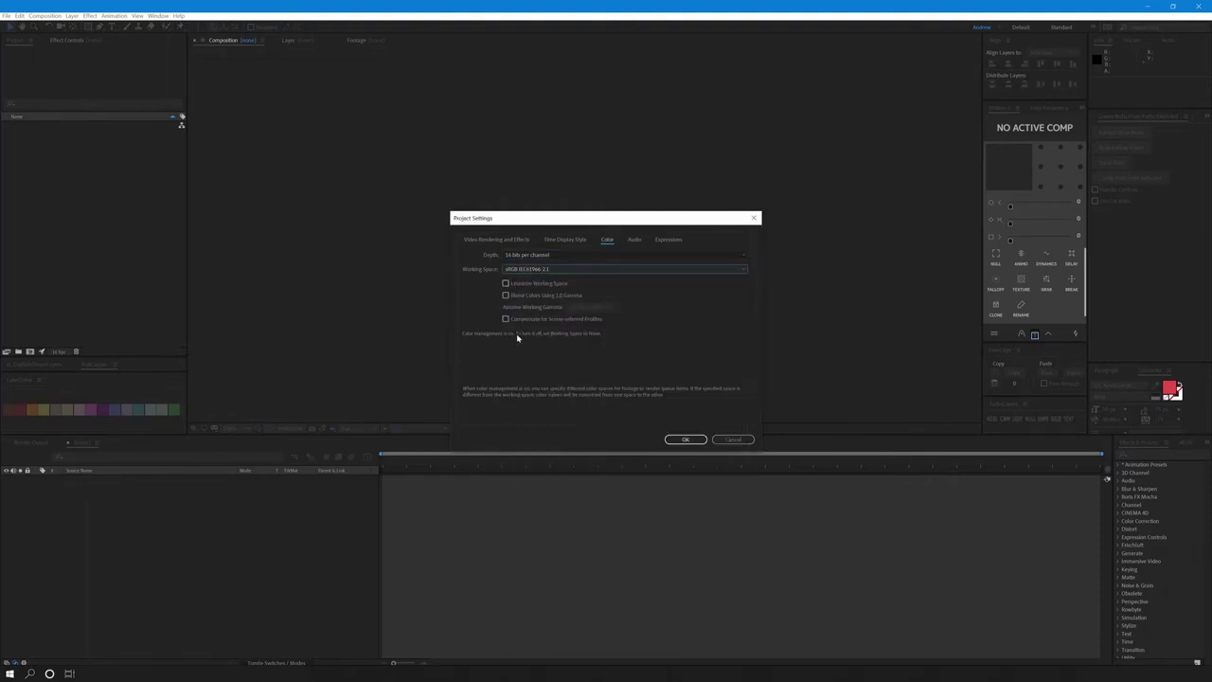
{"action": "left_click", "coordinate": [684, 439]}
Import the Stuff Colliding_Compositor_v1 and Stuff Colliding_Eevee_CryptoMatte_v2 EXR sequences as compositions, using Composition - Retain Layer Sizes for the Compositor sequence.
{"action": "double_click", "coordinate": [43, 239]}
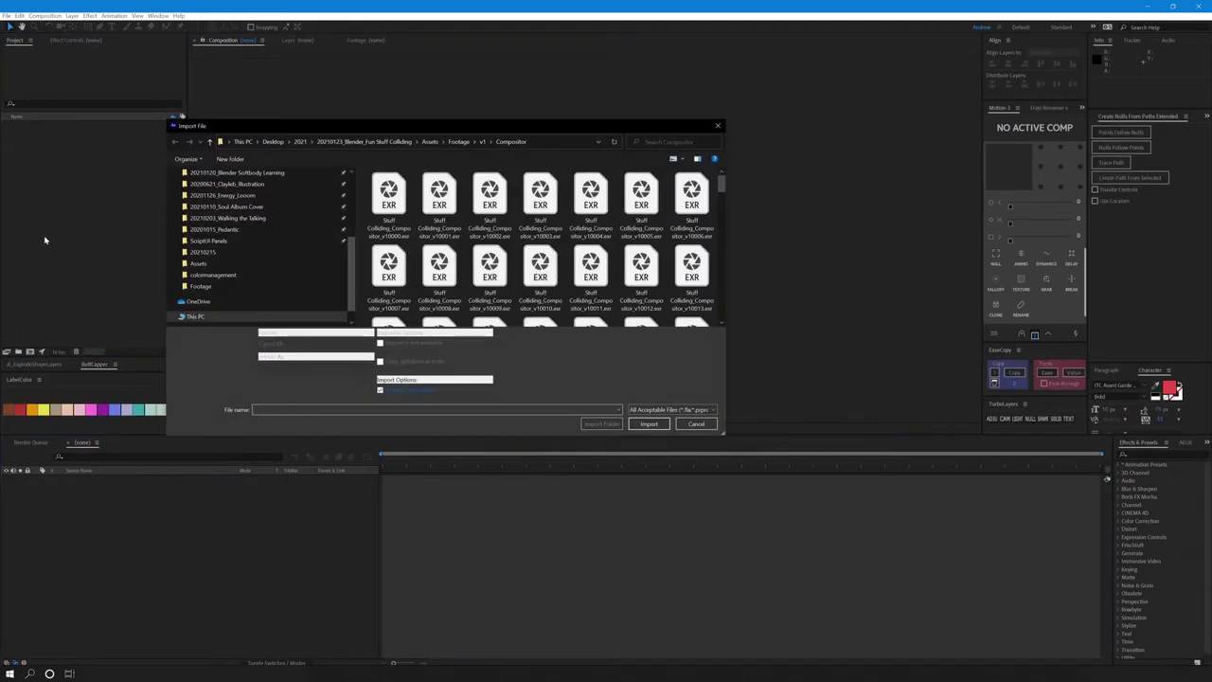
{"action": "left_click", "coordinate": [407, 189]}
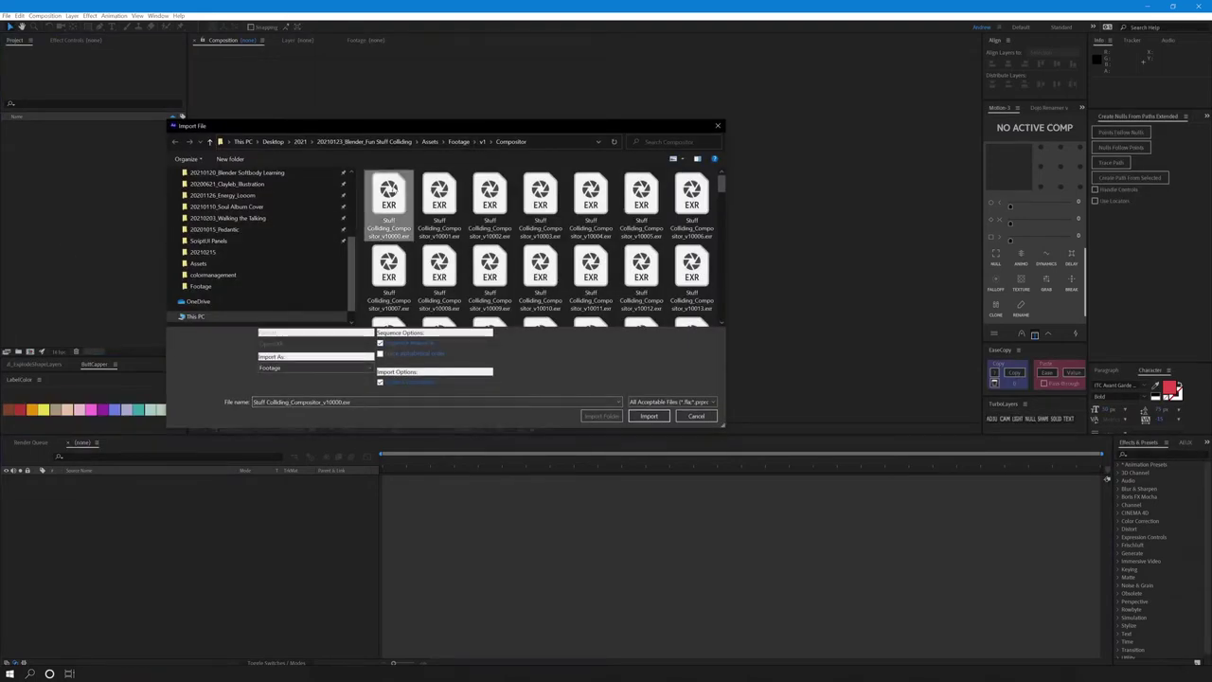
{"action": "left_click", "coordinate": [292, 372]}
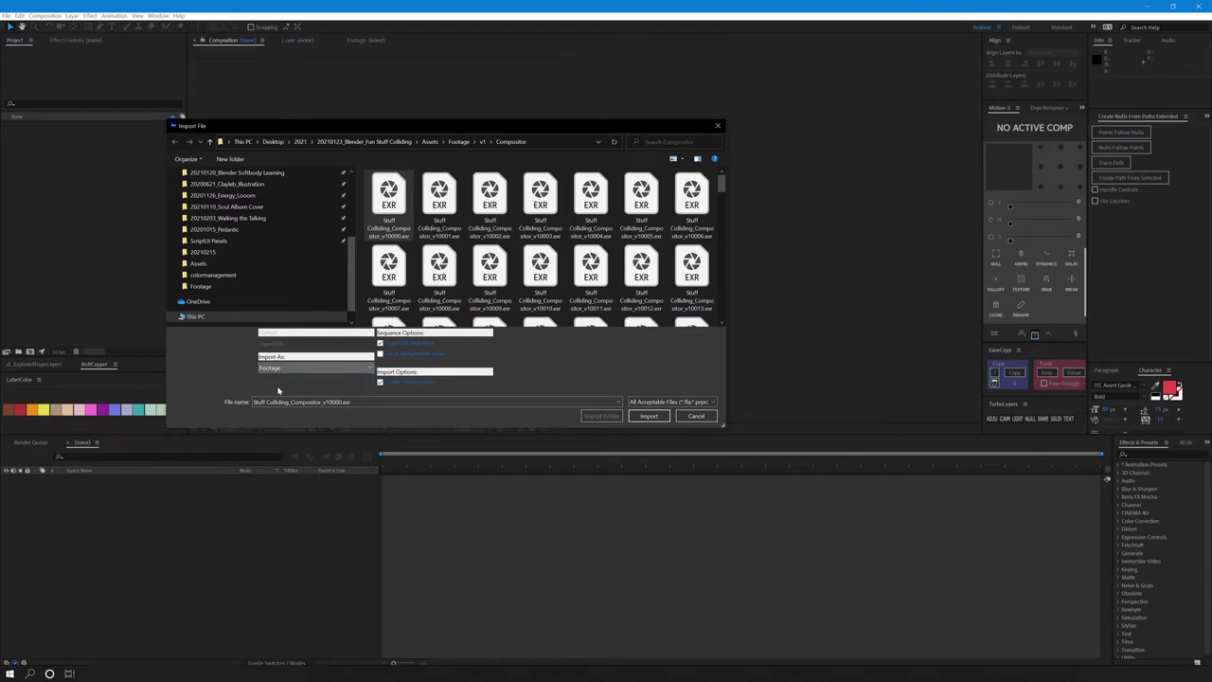
{"action": "left_click", "coordinate": [277, 390]}
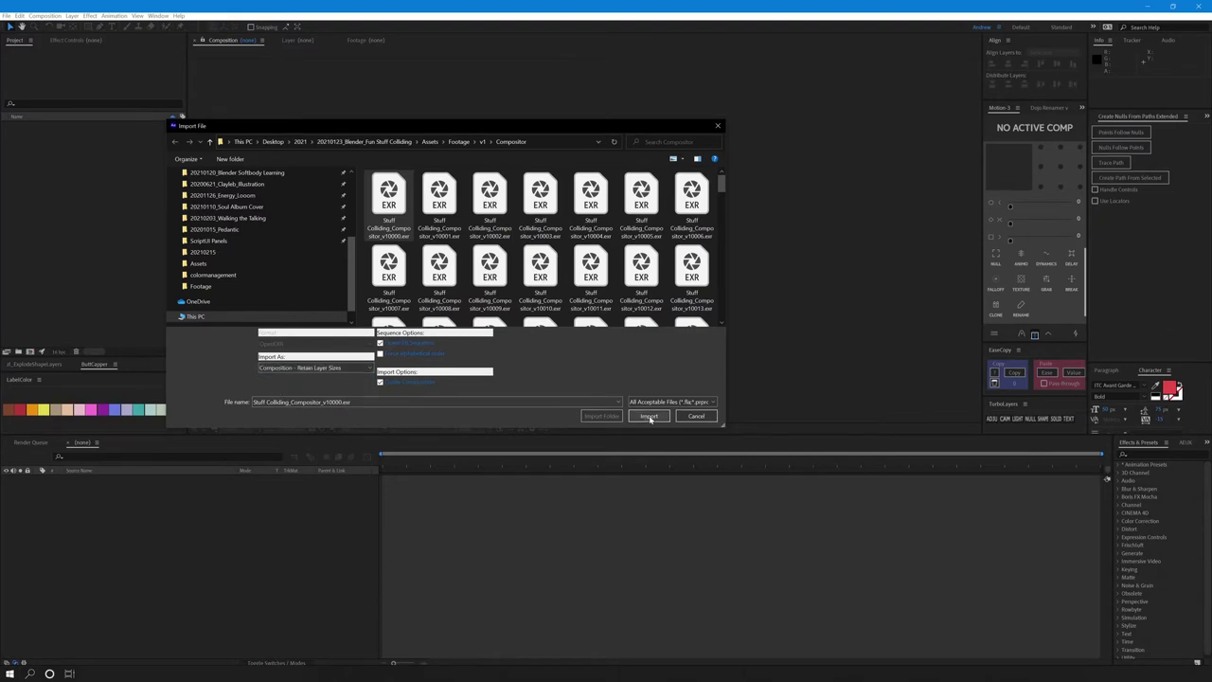
{"action": "left_click", "coordinate": [649, 418]}
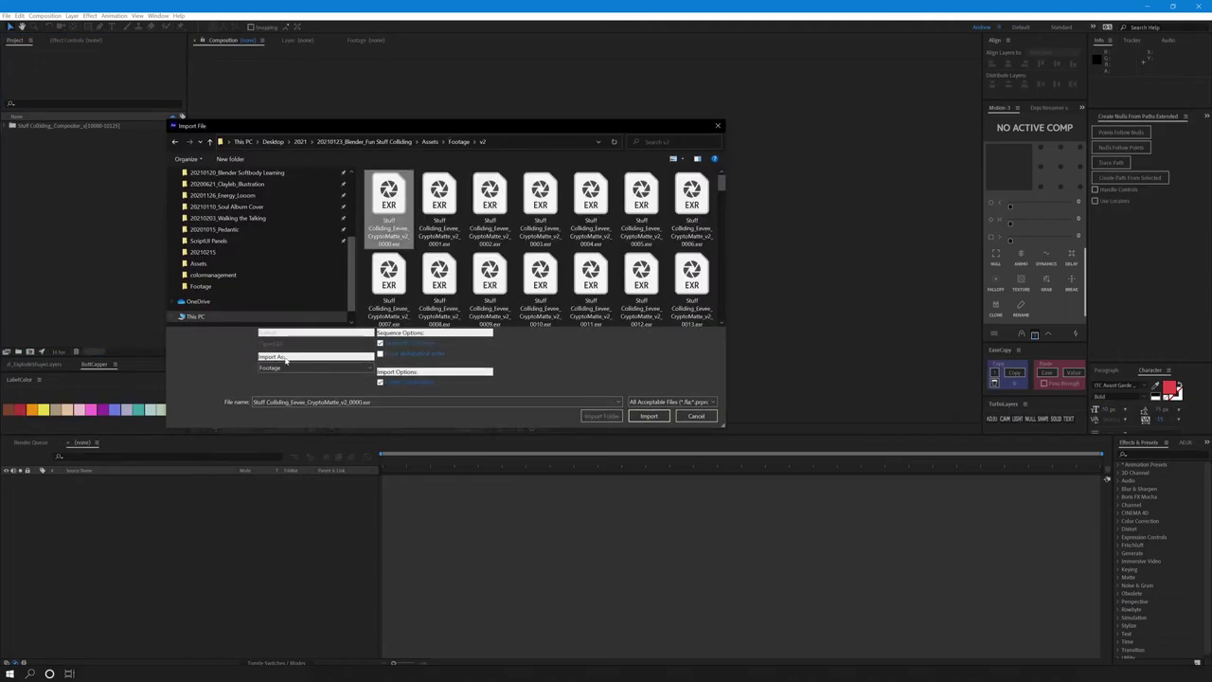
{"action": "left_click", "coordinate": [650, 416]}
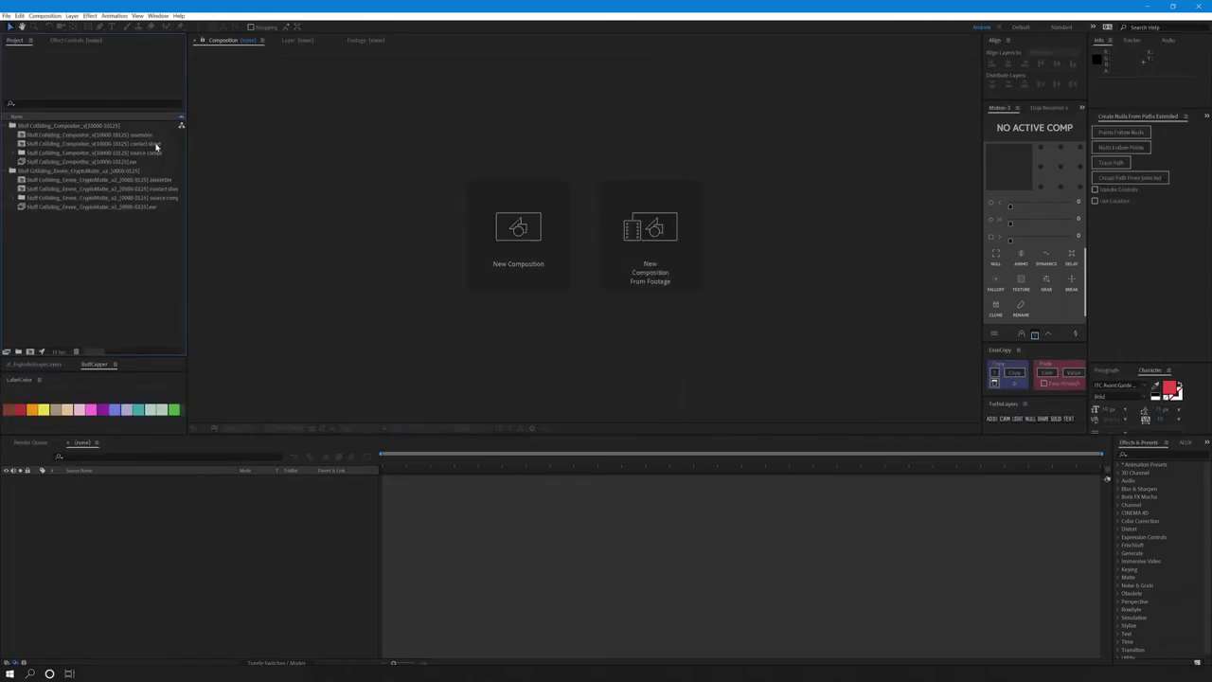
Open the Compositor sequence's contact sheet composition and look over its render passes.
{"action": "double_click", "coordinate": [156, 144]}
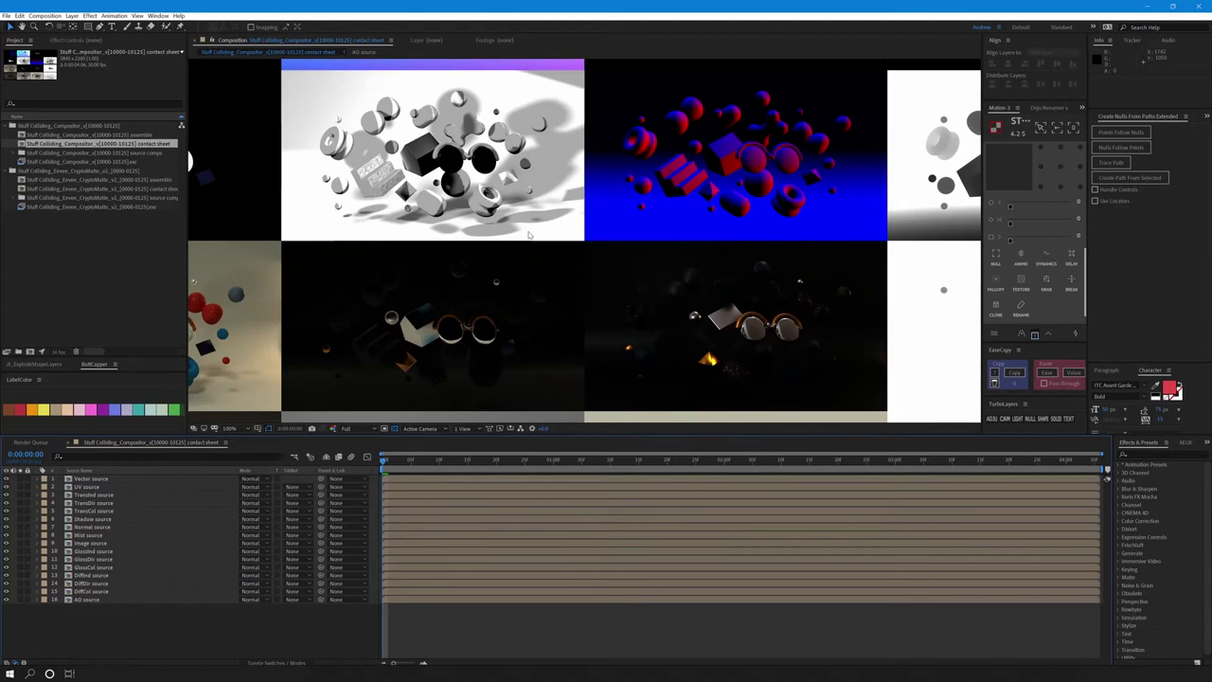
{"action": "key", "text": "comma"}
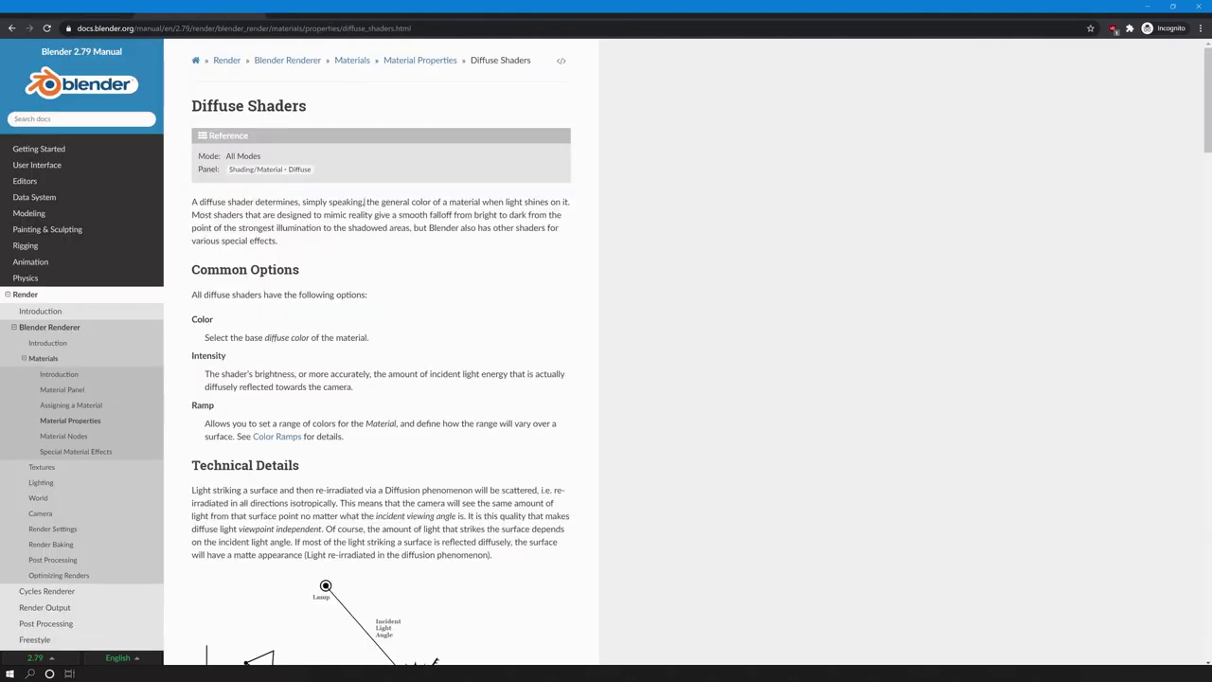
Switch to the browser and read the definition of diffuse shaders in the Blender 2.79 manual.
{"action": "mouse_move", "coordinate": [365, 202]}
{"action": "left_mouse_down"}
{"action": "mouse_move", "coordinate": [603, 202]}
{"action": "mouse_move", "coordinate": [383, 203]}
{"action": "left_mouse_up"}
{"action": "left_click", "coordinate": [796, 204]}
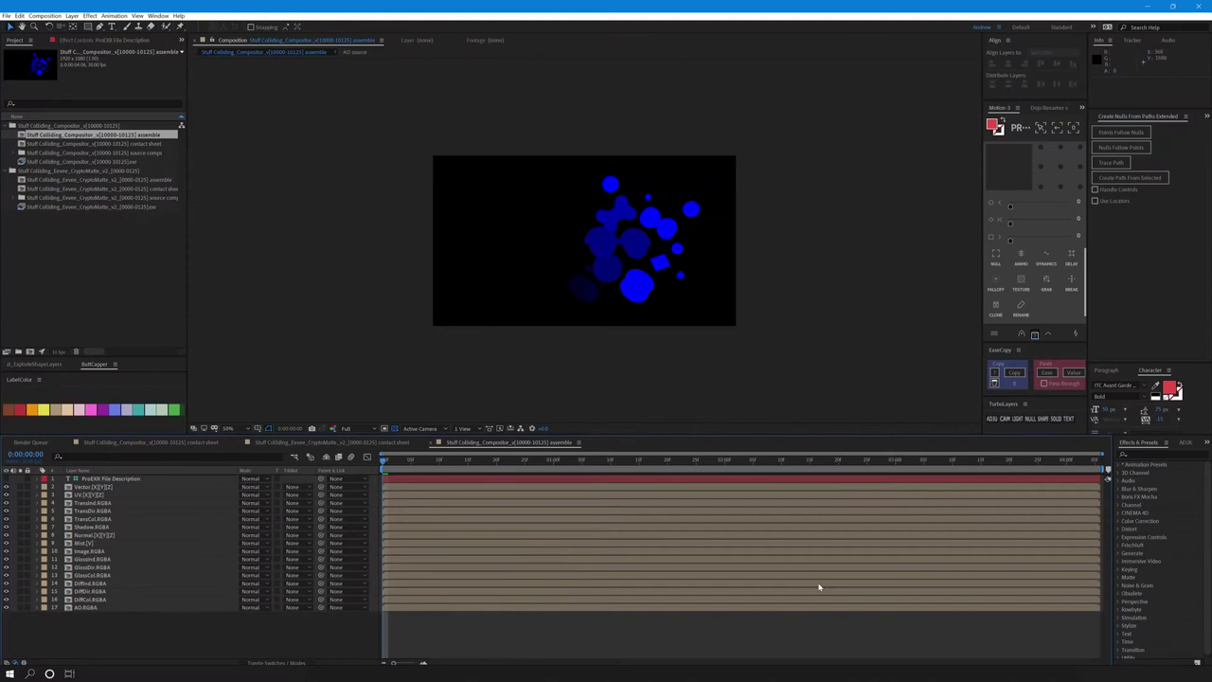
Back in After Effects, add an adjustment layer to the Compositor assemble composition and apply the OpenColorIO effect to it.
{"action": "left_click", "coordinate": [993, 419]}
{"action": "left_click", "coordinate": [1150, 454]}
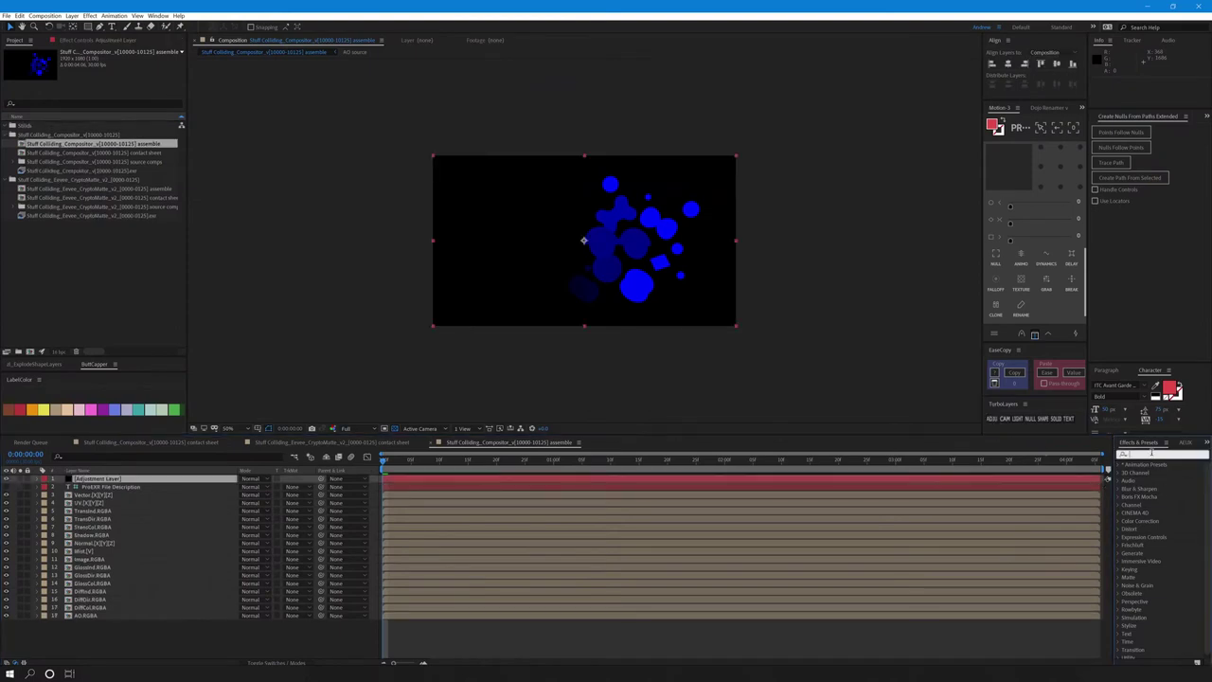
{"action": "type", "text": "open"}
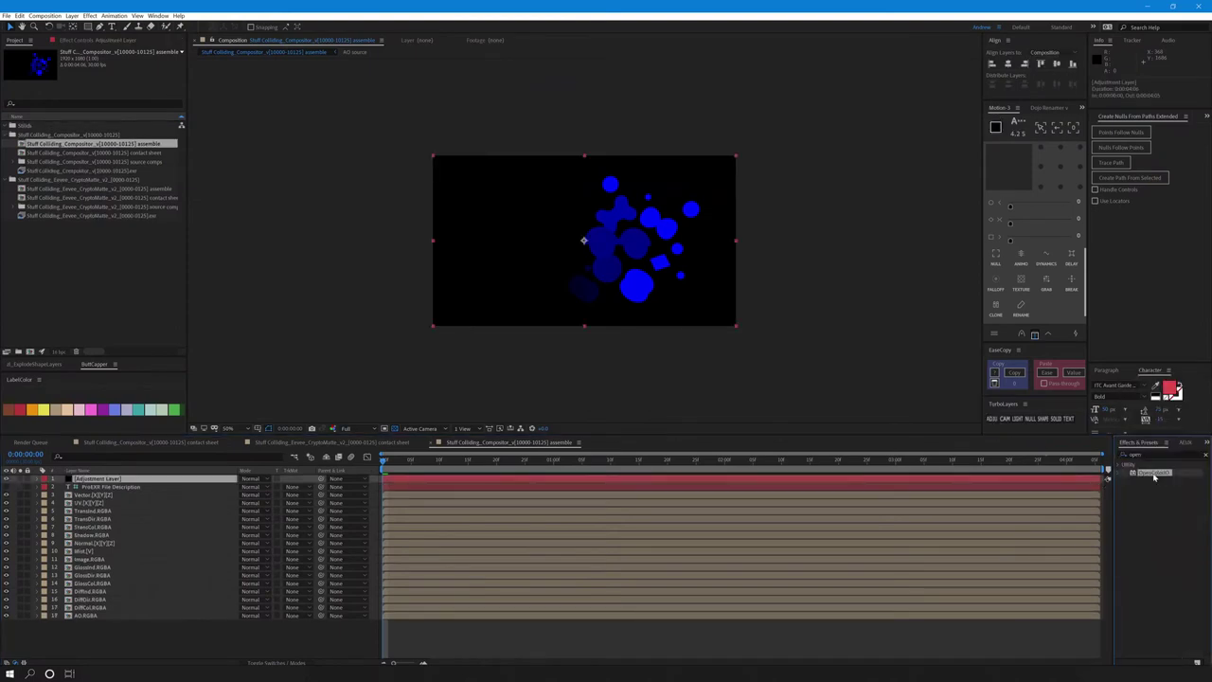
{"action": "double_click", "coordinate": [1153, 471]}
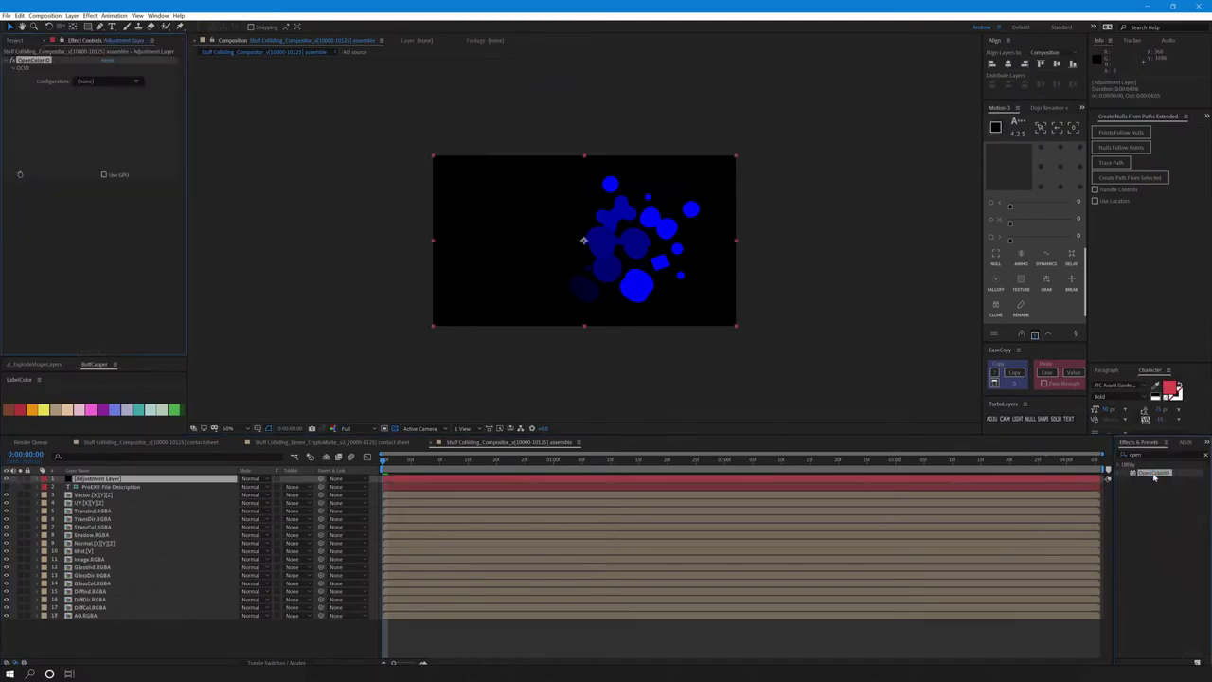
Load config_All.ocio as the OpenColorIO effect's custom configuration and set the output space to Filmic sRGB.
{"action": "left_click", "coordinate": [118, 82]}
{"action": "left_click", "coordinate": [140, 113]}
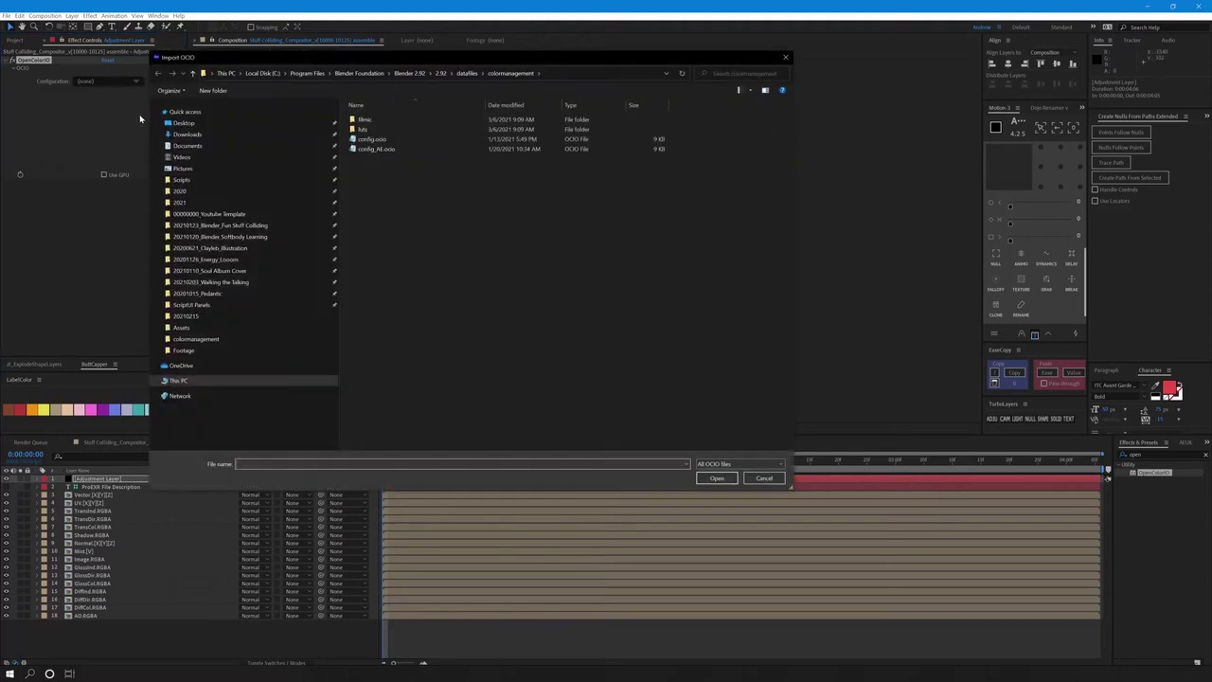
{"action": "left_click", "coordinate": [388, 149]}
{"action": "double_click", "coordinate": [391, 151]}
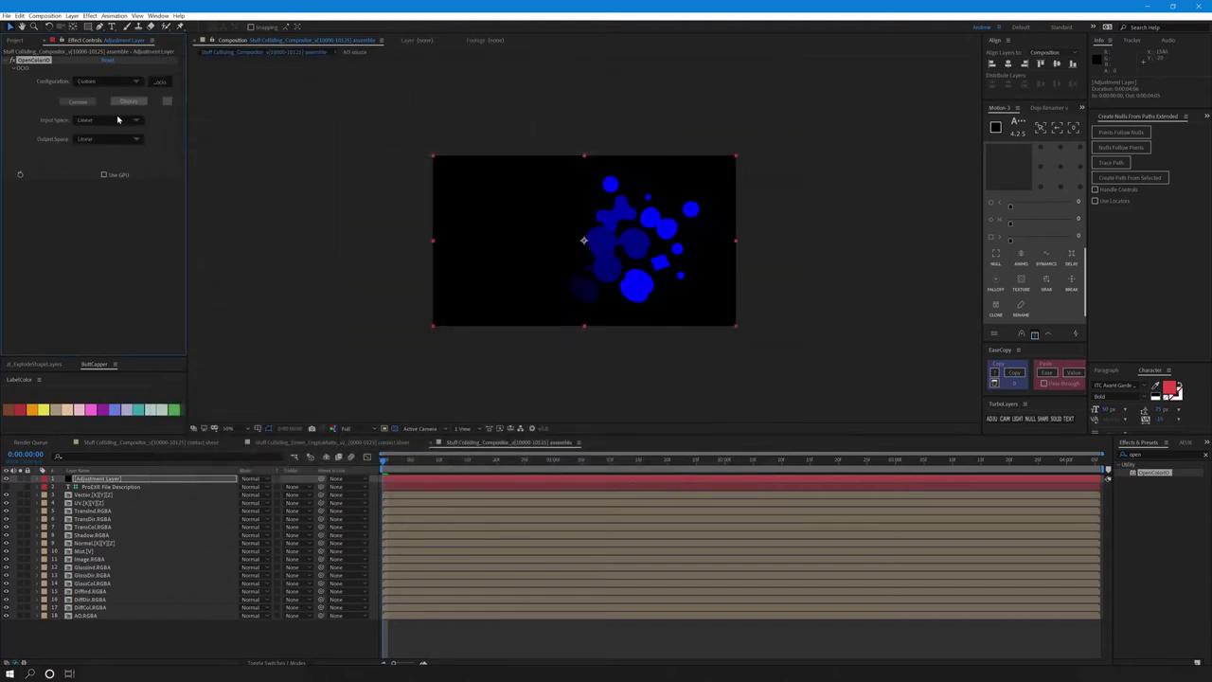
{"action": "left_click", "coordinate": [94, 140]}
{"action": "mouse_move", "coordinate": [125, 180]}
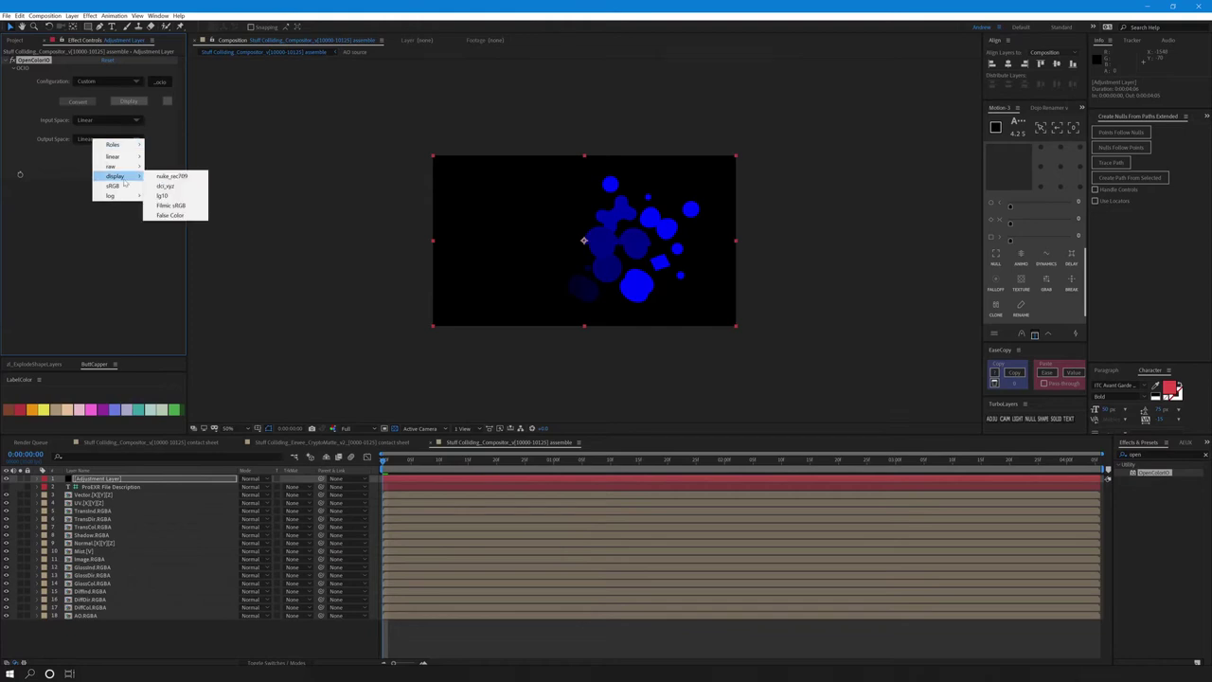
{"action": "left_click", "coordinate": [174, 205]}
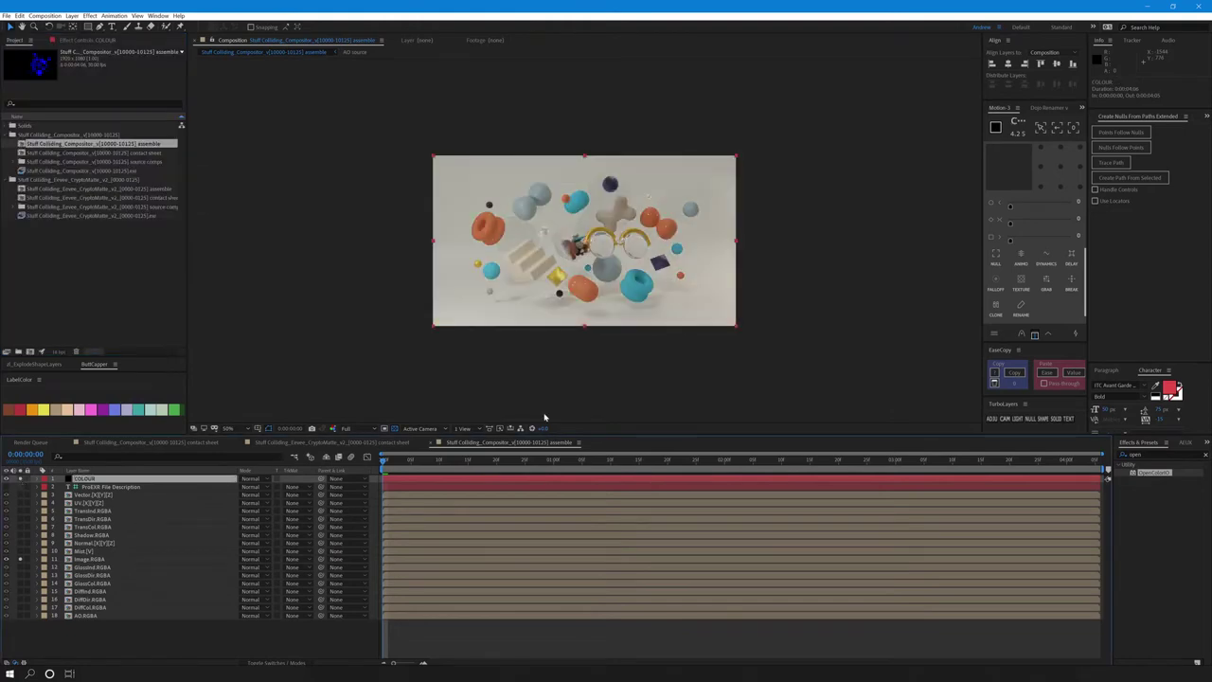
Move the Vector, UV, Shadow, Normal, Mist and AO layers below the others, turn off the pass layers' visibility and hide shy layers.
{"action": "key", "text": "period"}
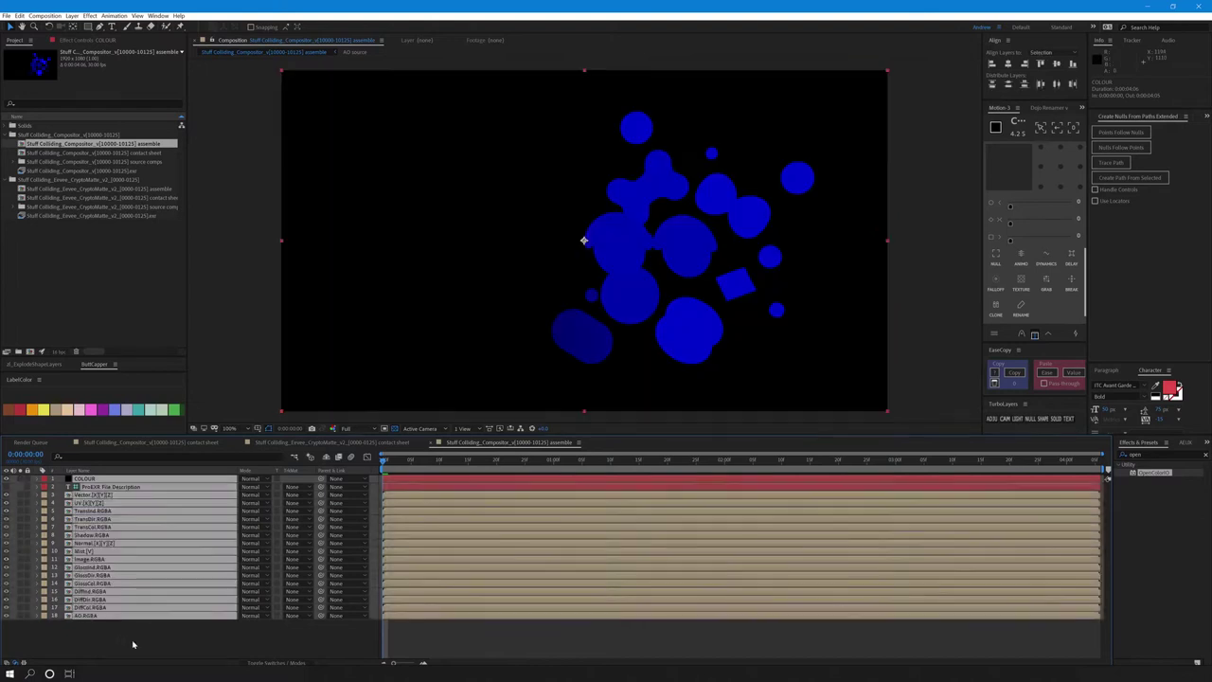
{"action": "left_click", "coordinate": [90, 615], "text": "ctrl"}
{"action": "left_click_drag", "start_coordinate": [89, 617], "coordinate": [89, 604]}
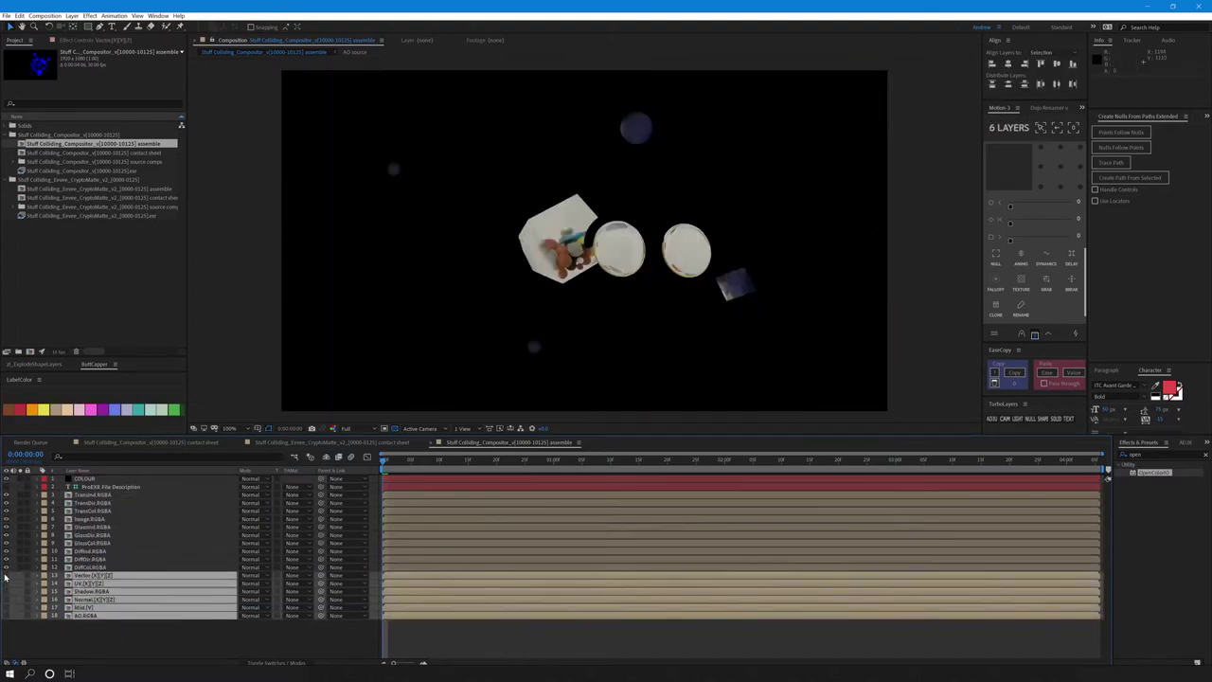
{"action": "left_click_drag", "start_coordinate": [6, 577], "coordinate": [6, 494]}
{"action": "left_click", "coordinate": [312, 456]}
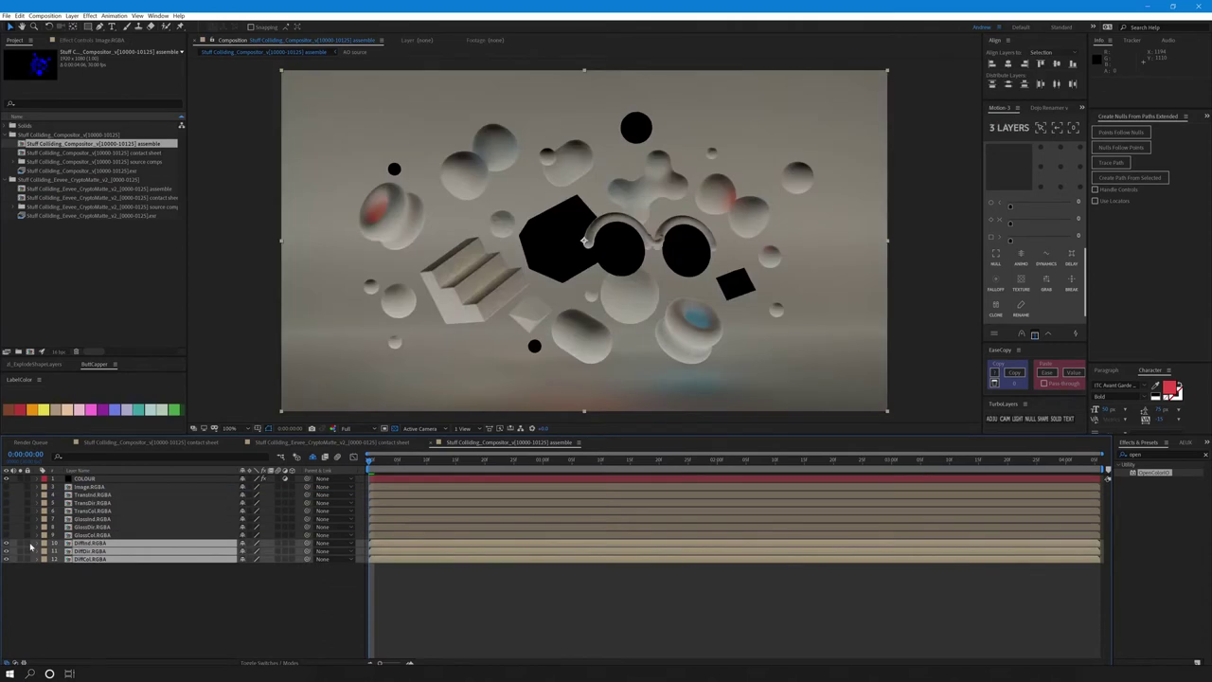
Pre-compose the DiffInd, DiffDir and DiffCol layers as "Diff" and open the new composition.
{"action": "key", "text": "ctrl+shift+c"}
{"action": "type", "text": "Diff"}
{"action": "key", "text": "Return"}
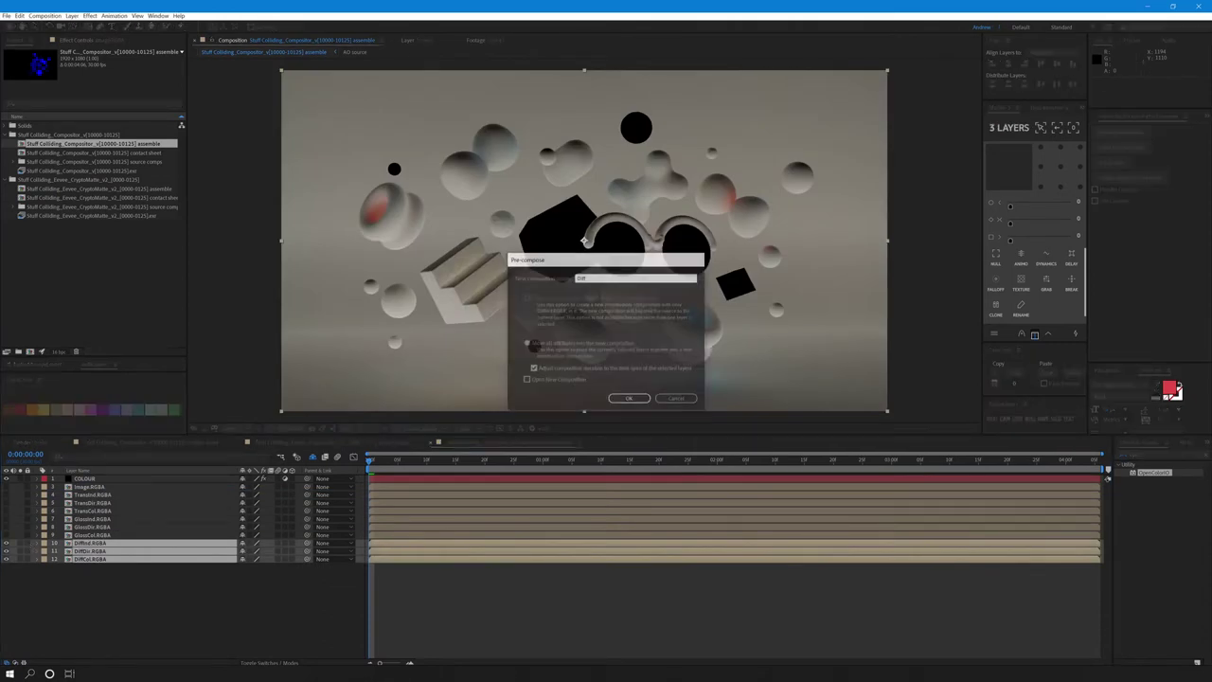
{"action": "double_click", "coordinate": [78, 546]}
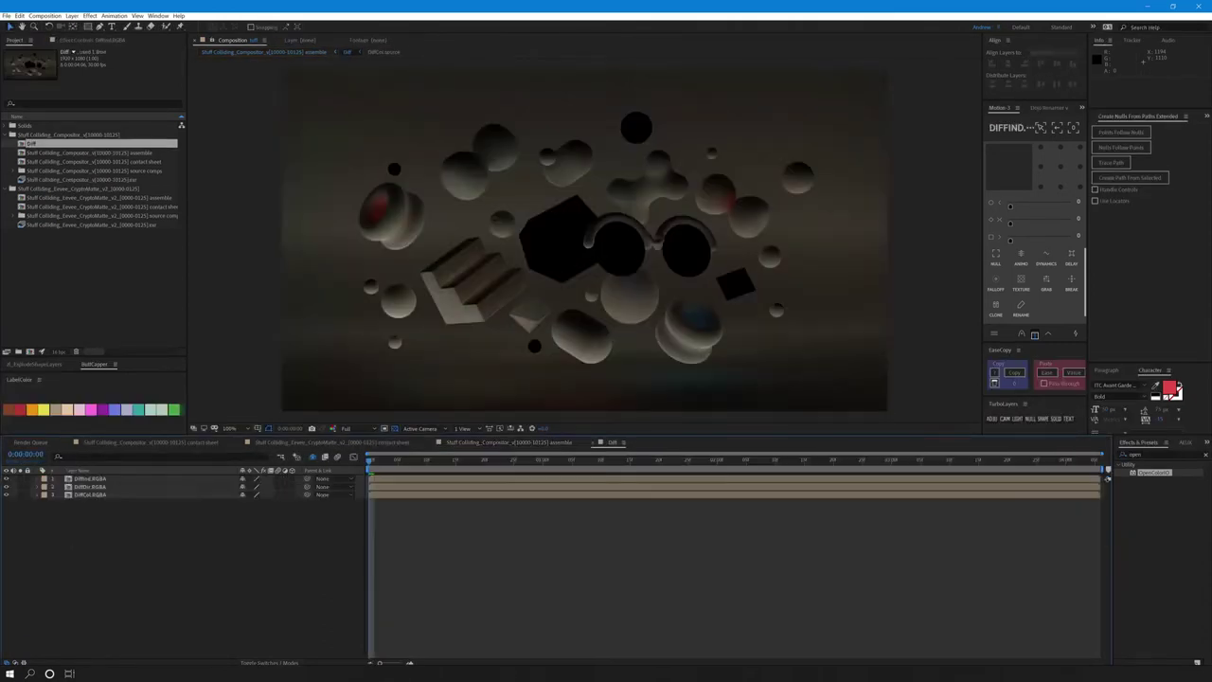
Set the DiffInd layer's blending mode to Add and pre-compose it with DiffDir as "DiffLight".
{"action": "left_click", "coordinate": [259, 479]}
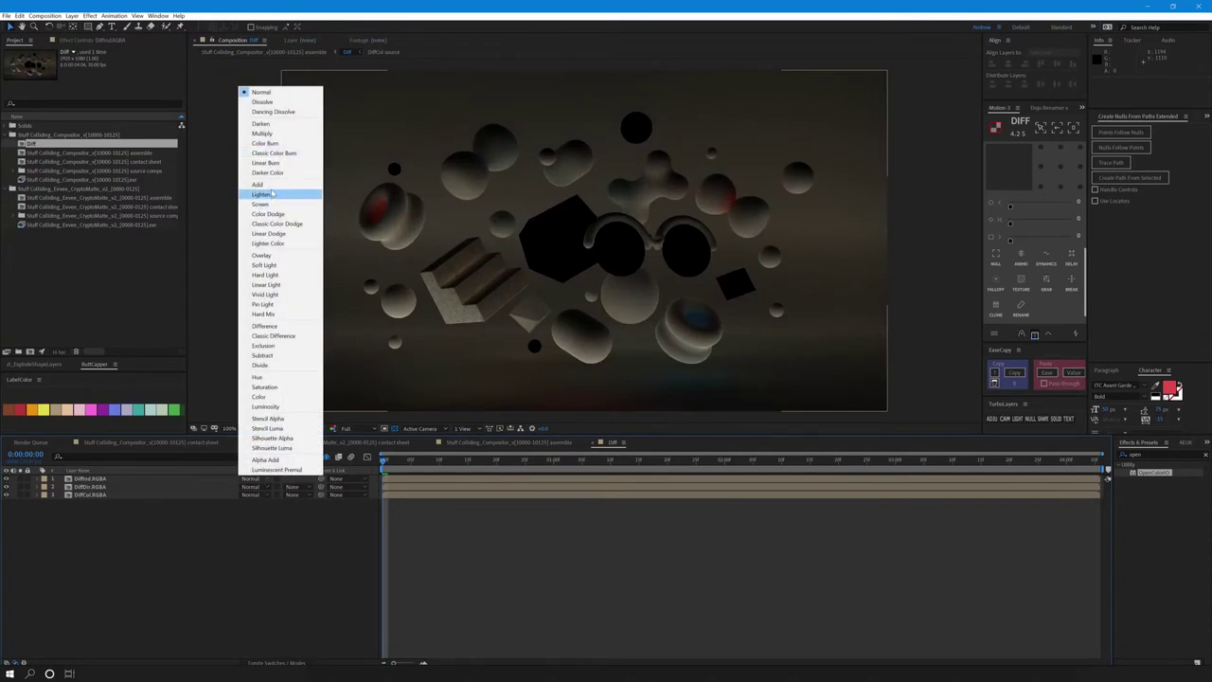
{"action": "left_click", "coordinate": [261, 184]}
{"action": "left_click", "coordinate": [133, 489], "text": "ctrl"}
{"action": "key", "text": "ctrl+shift+c"}
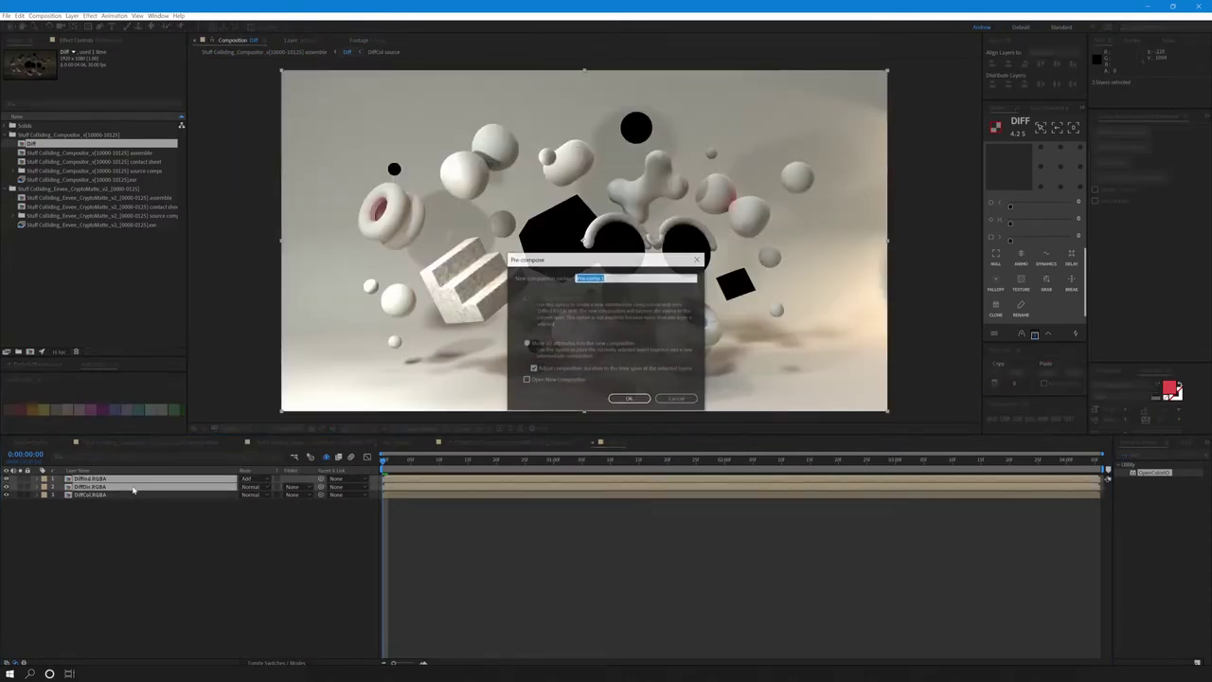
{"action": "type", "text": "Diff"}
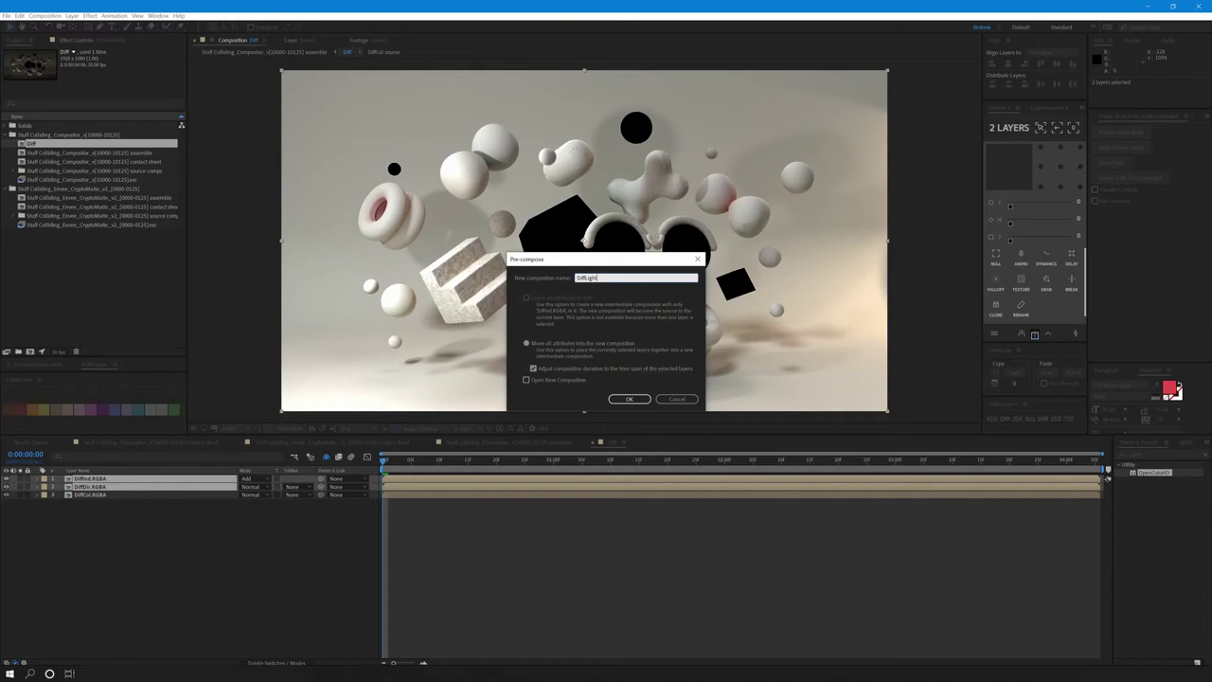
{"action": "type", "text": "Light"}
{"action": "key", "text": "Return"}
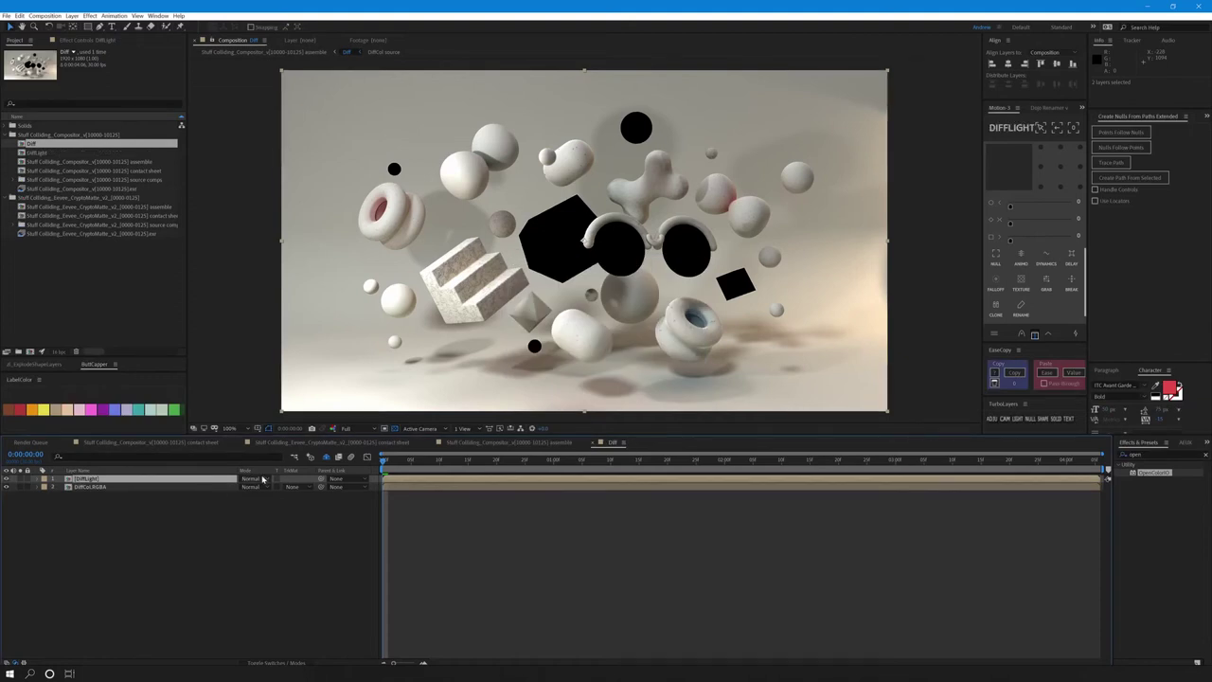
Set the DiffLight layer's blending mode to Multiply over DiffCol.
{"action": "left_click", "coordinate": [250, 478]}
{"action": "left_click", "coordinate": [263, 133]}
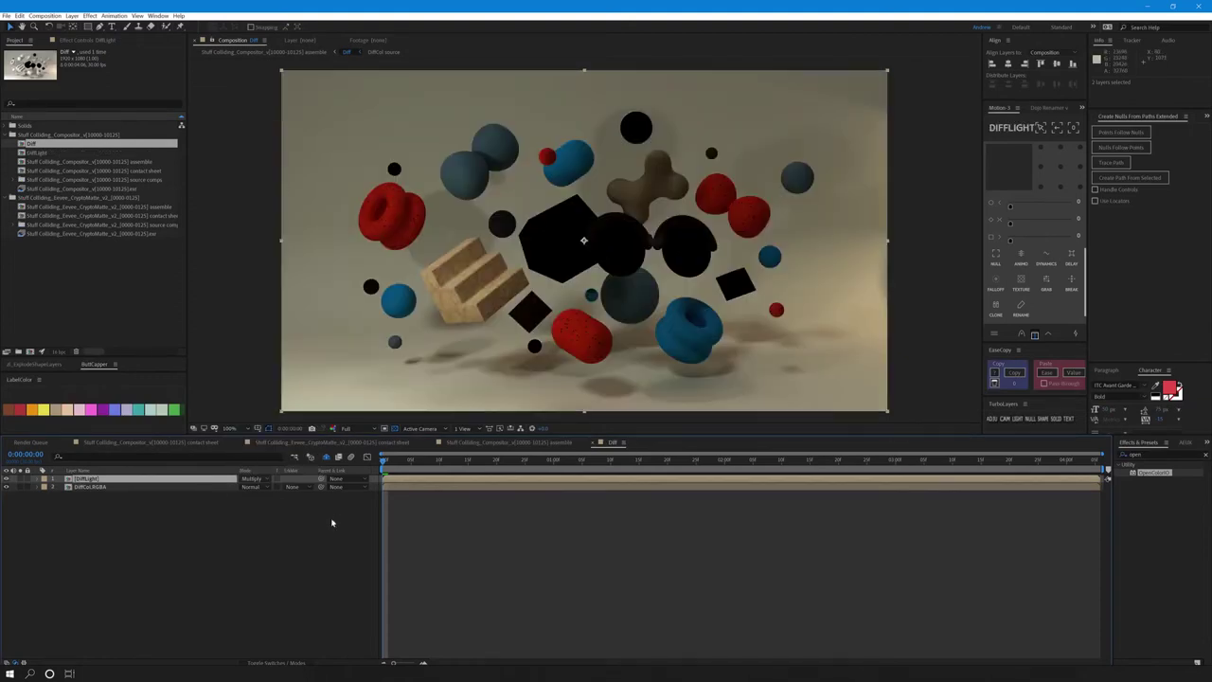
{"action": "left_click", "coordinate": [295, 528]}
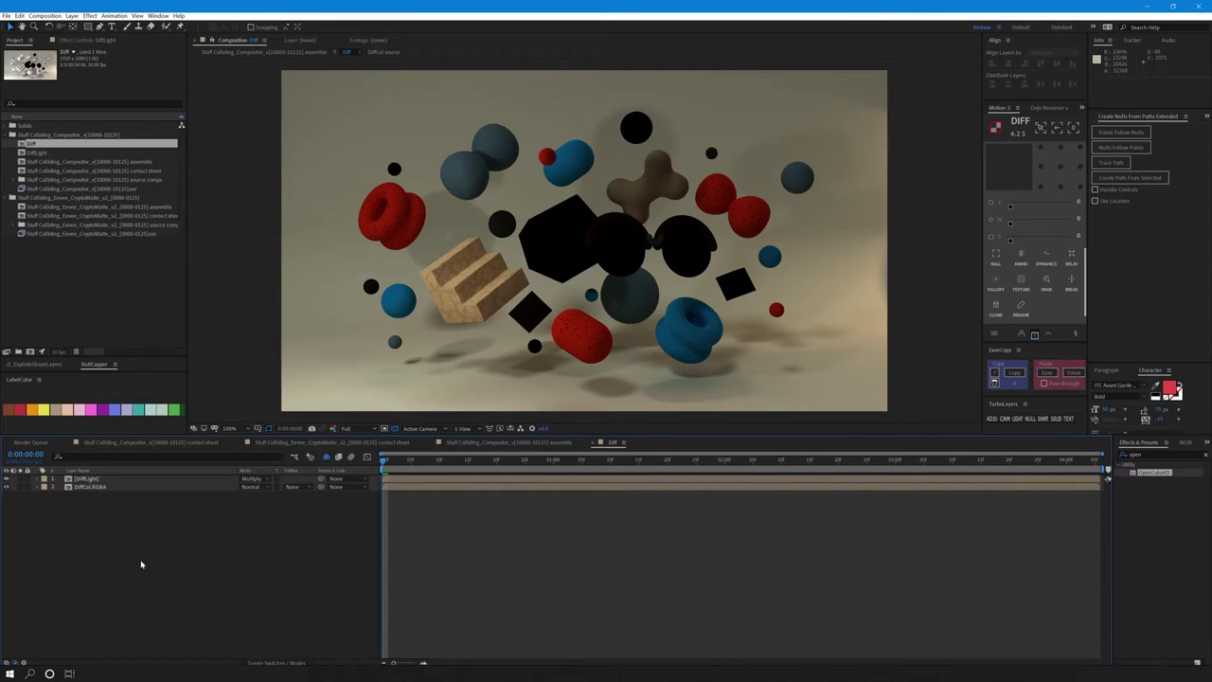
In the assemble composition, make the GlossInd, GlossDir and GlossCol layers visible, pre-compose them as "Gloss" and open that composition.
{"action": "left_click", "coordinate": [303, 53]}
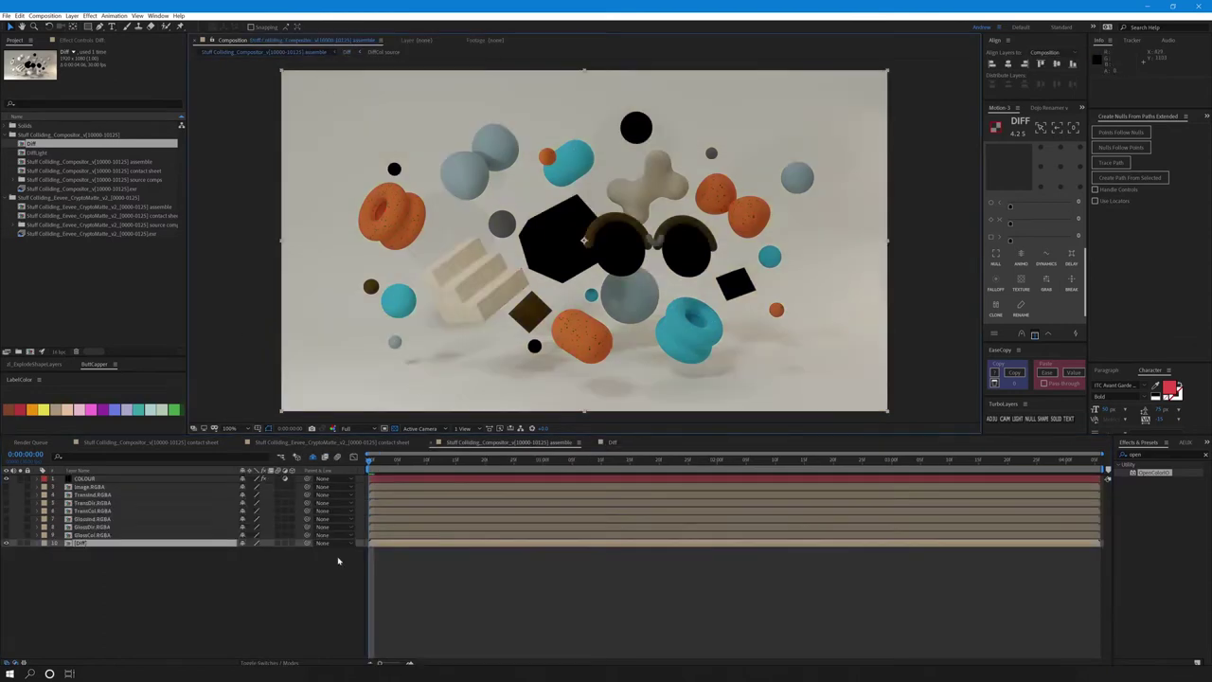
{"action": "left_click", "coordinate": [94, 518]}
{"action": "left_click", "coordinate": [99, 535], "text": "shift"}
{"action": "left_click", "coordinate": [6, 536]}
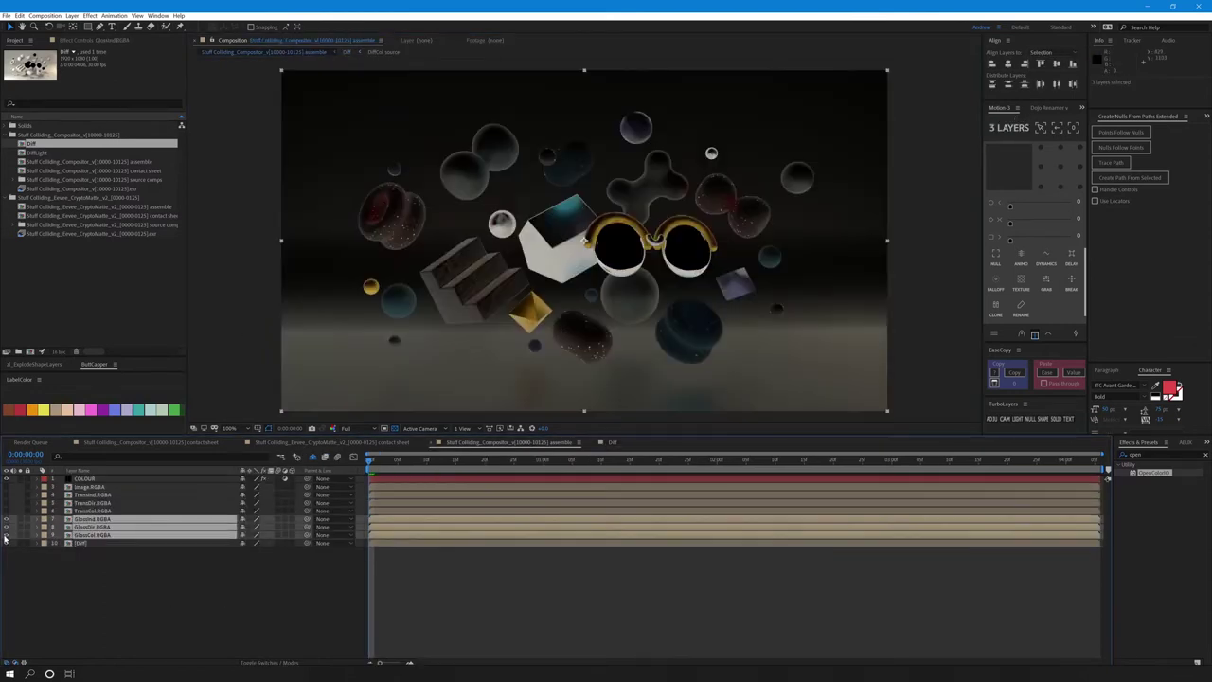
{"action": "key", "text": "ctrl+shift+c"}
{"action": "type", "text": "Gloss"}
{"action": "key", "text": "Return"}
{"action": "double_click", "coordinate": [426, 520]}
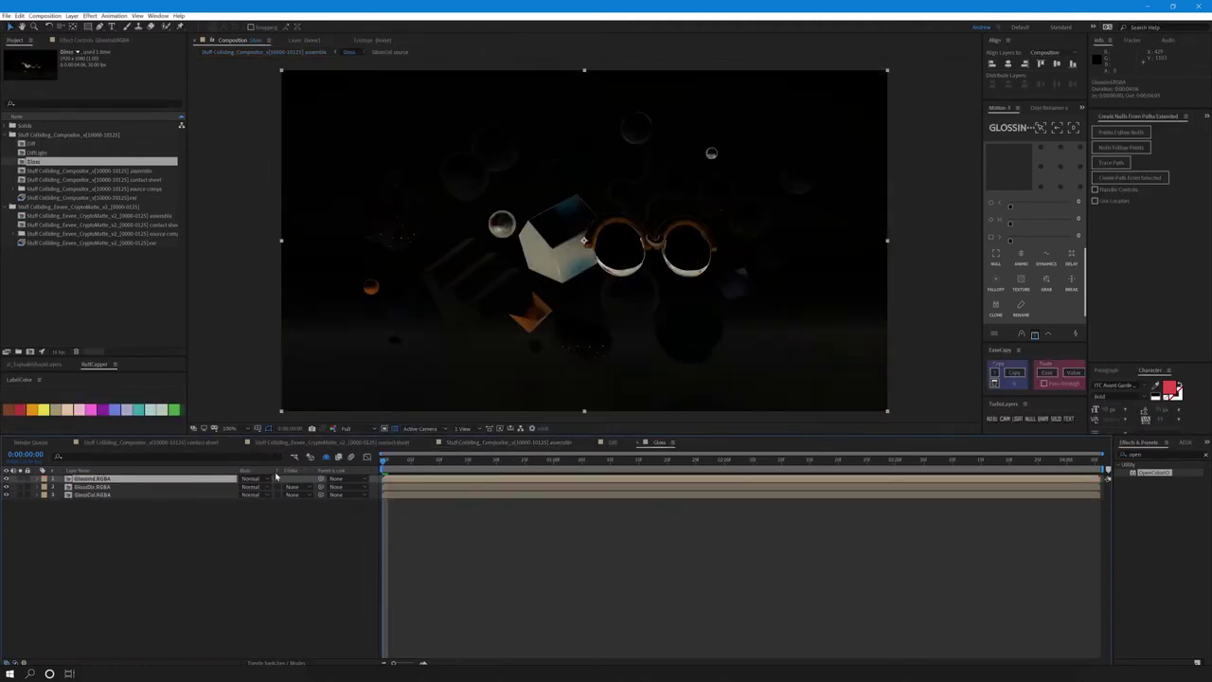
Set the GlossInd layer's blending mode to Add and pre-compose it with GlossDir as "GlossLight".
{"action": "left_click", "coordinate": [261, 478]}
{"action": "left_click", "coordinate": [254, 183]}
{"action": "left_click", "coordinate": [116, 488], "text": "shift"}
{"action": "key", "text": "ctrl+shift+c"}
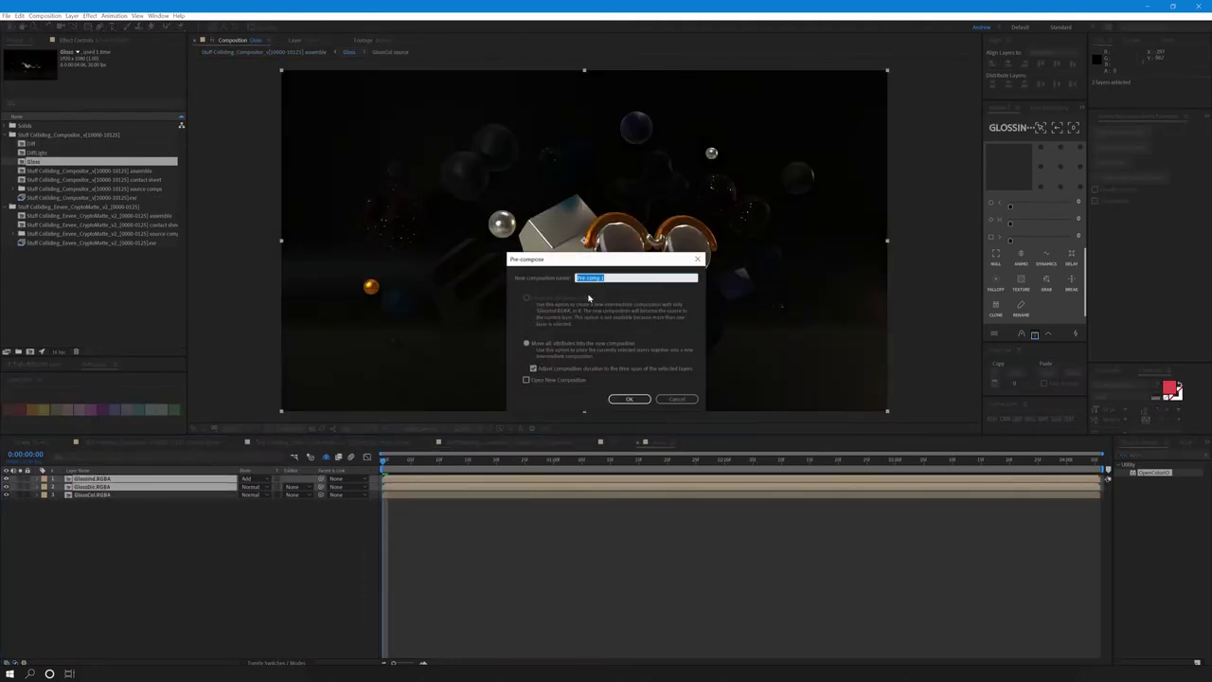
{"action": "type", "text": "GlossLight"}
{"action": "key", "text": "Return"}
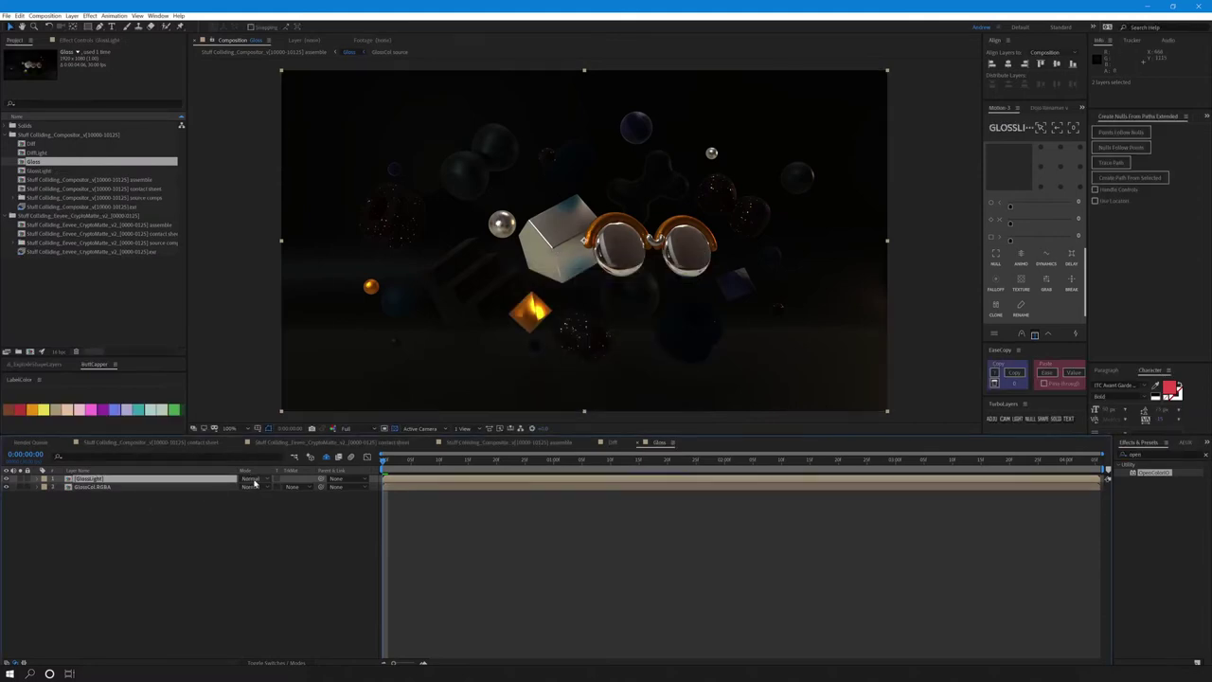
Set the GlossLight layer's blending mode to Multiply over GlossCol.
{"action": "left_click", "coordinate": [254, 479]}
{"action": "left_click", "coordinate": [262, 135]}
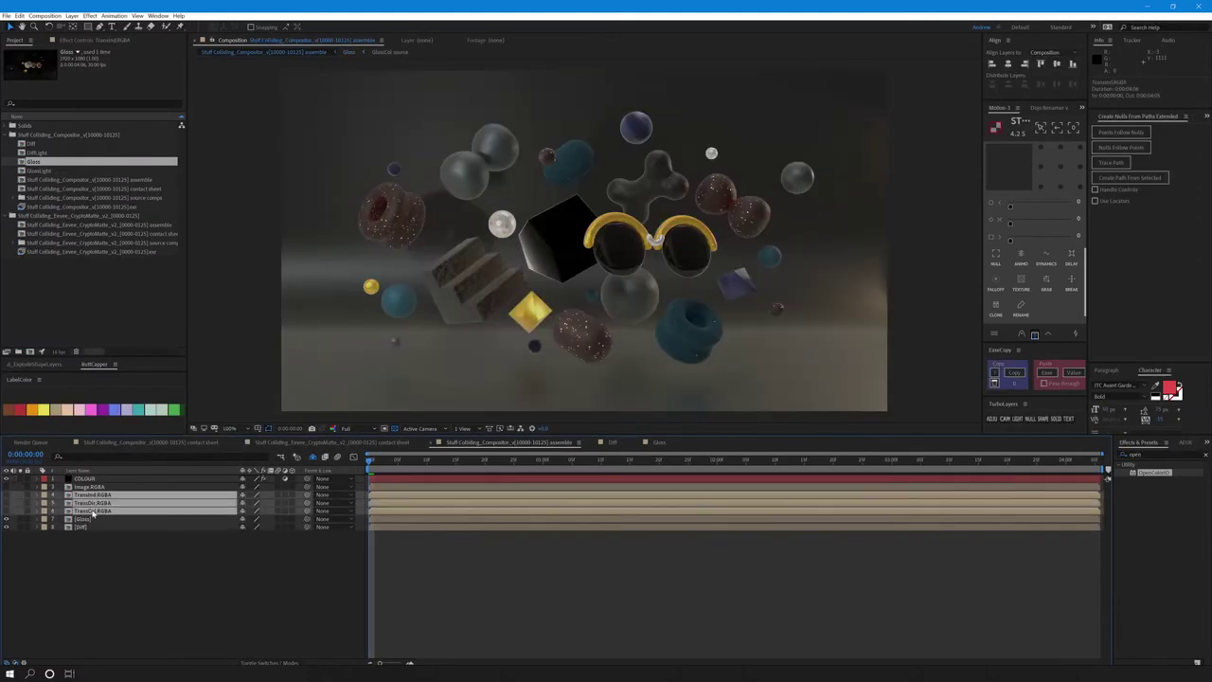
In the assemble composition, make the TransInd, TransDir and TransCol layers visible, pre-compose them as "Trans" and open that composition.
{"action": "left_click", "coordinate": [6, 511]}
{"action": "key", "text": "ctrl+shift+c"}
{"action": "type", "text": "Trans"}
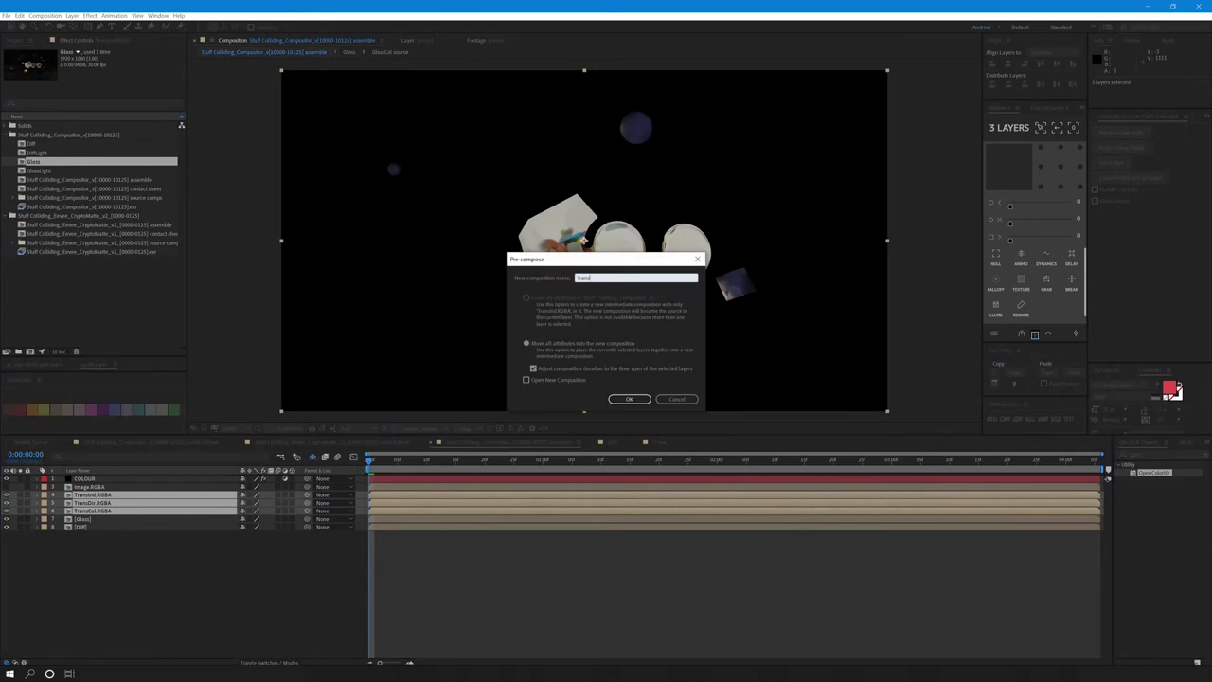
{"action": "key", "text": "Return"}
{"action": "double_click", "coordinate": [107, 495]}
Set the TransInd layer's blending mode to Add and pre-compose it with TransDir as "TransLight".
{"action": "left_click", "coordinate": [101, 479]}
{"action": "left_click", "coordinate": [257, 479]}
{"action": "left_click", "coordinate": [274, 186]}
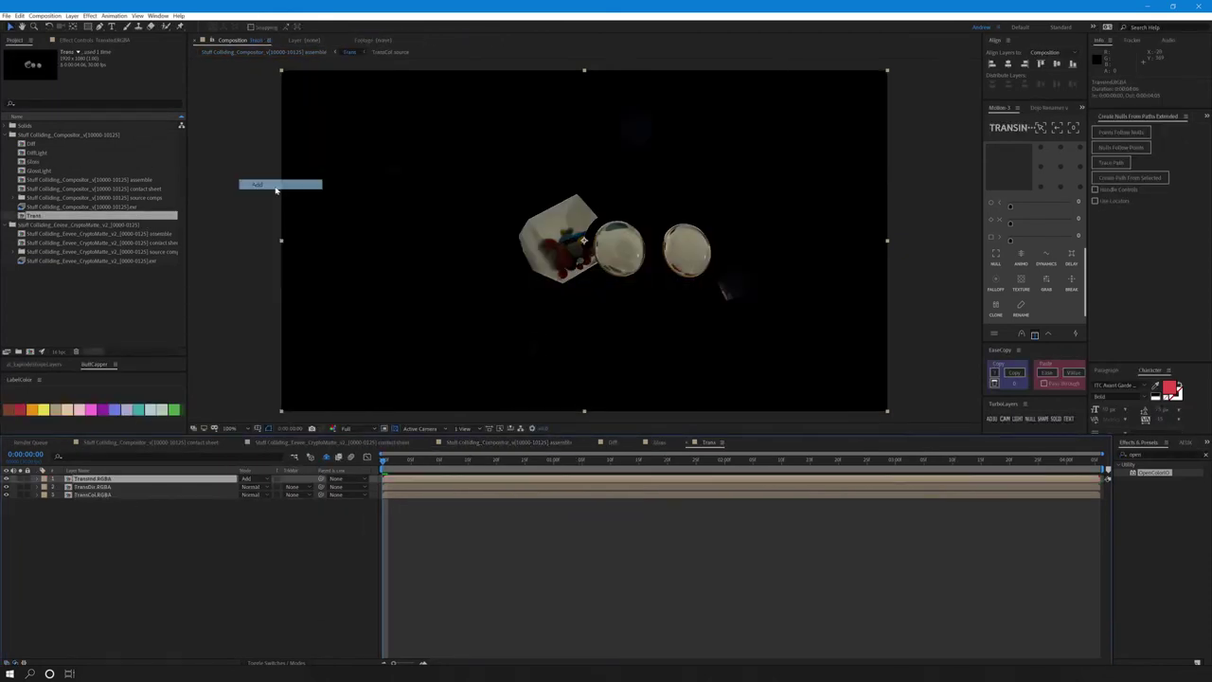
{"action": "left_click", "coordinate": [163, 487], "text": "shift"}
{"action": "key", "text": "ctrl+shift+c"}
{"action": "type", "text": "TransLight"}
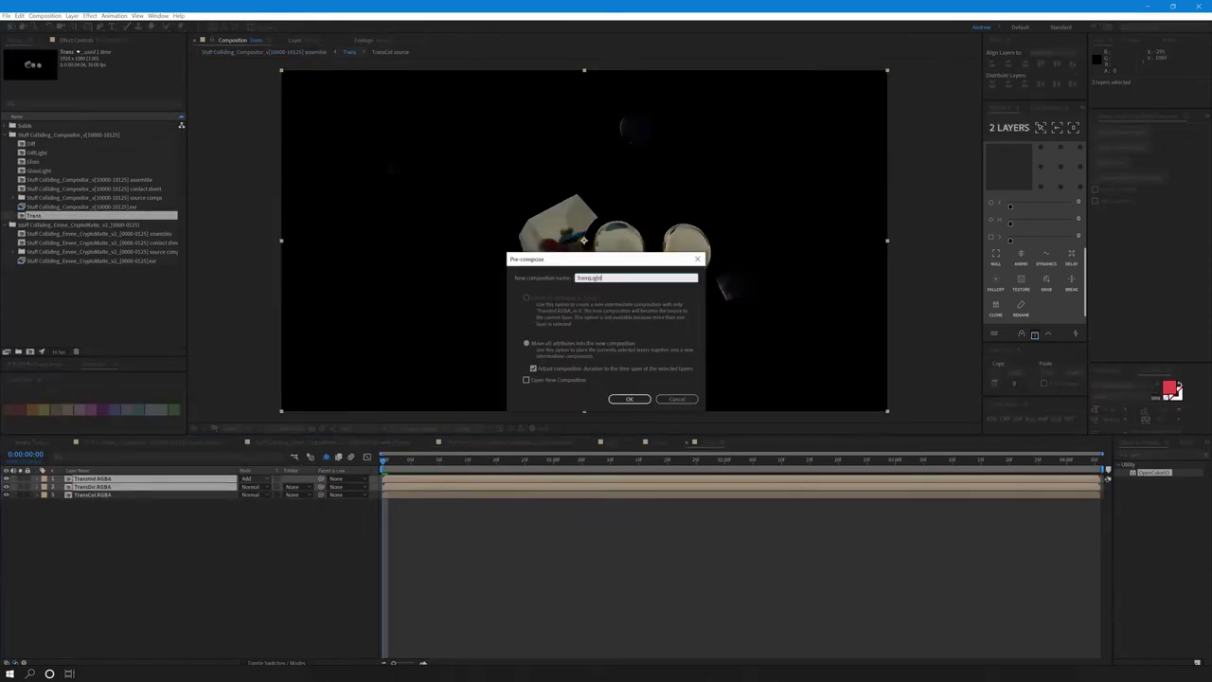
{"action": "key", "text": "Return"}
Set the TransLight layer's blending mode to Multiply over TransCol and return to the assemble composition.
{"action": "left_click", "coordinate": [266, 481]}
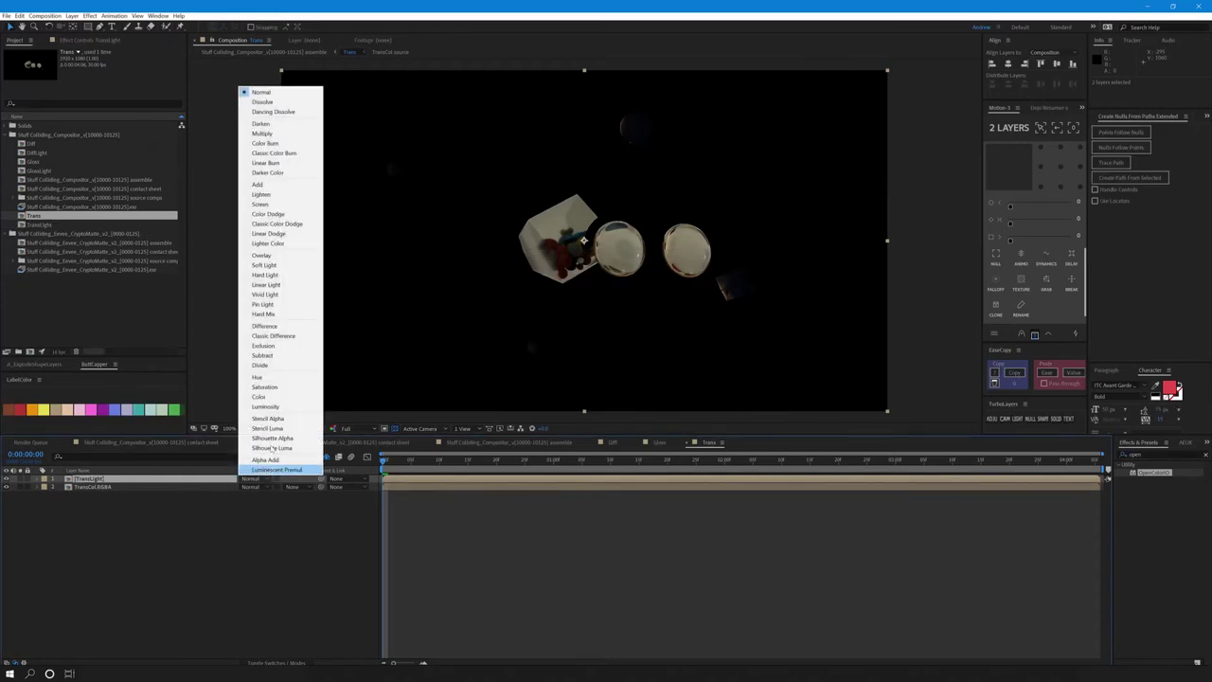
{"action": "left_click", "coordinate": [265, 132]}
{"action": "left_click", "coordinate": [308, 52]}
Hide the Trans and Gloss layers to isolate Diff, then show Gloss again and set its blending mode to Add.
{"action": "left_click_drag", "start_coordinate": [6, 494], "coordinate": [5, 503]}
{"action": "left_click", "coordinate": [65, 510]}
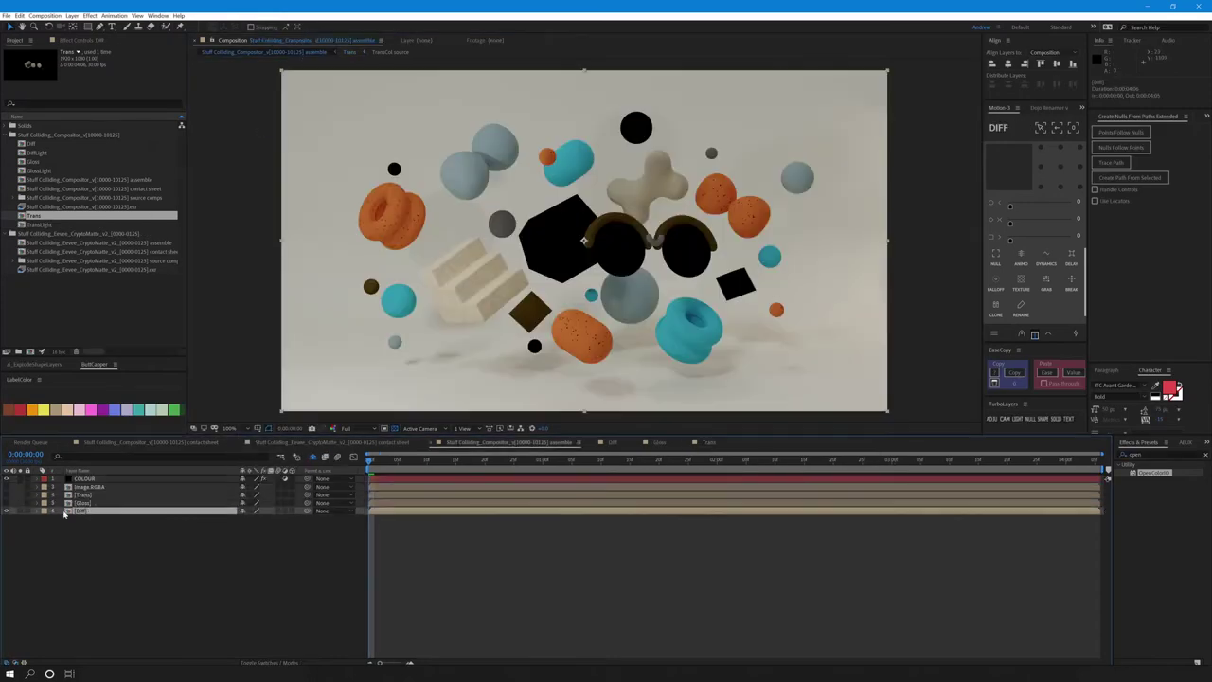
{"action": "left_click", "coordinate": [59, 502]}
{"action": "left_click", "coordinate": [4, 503]}
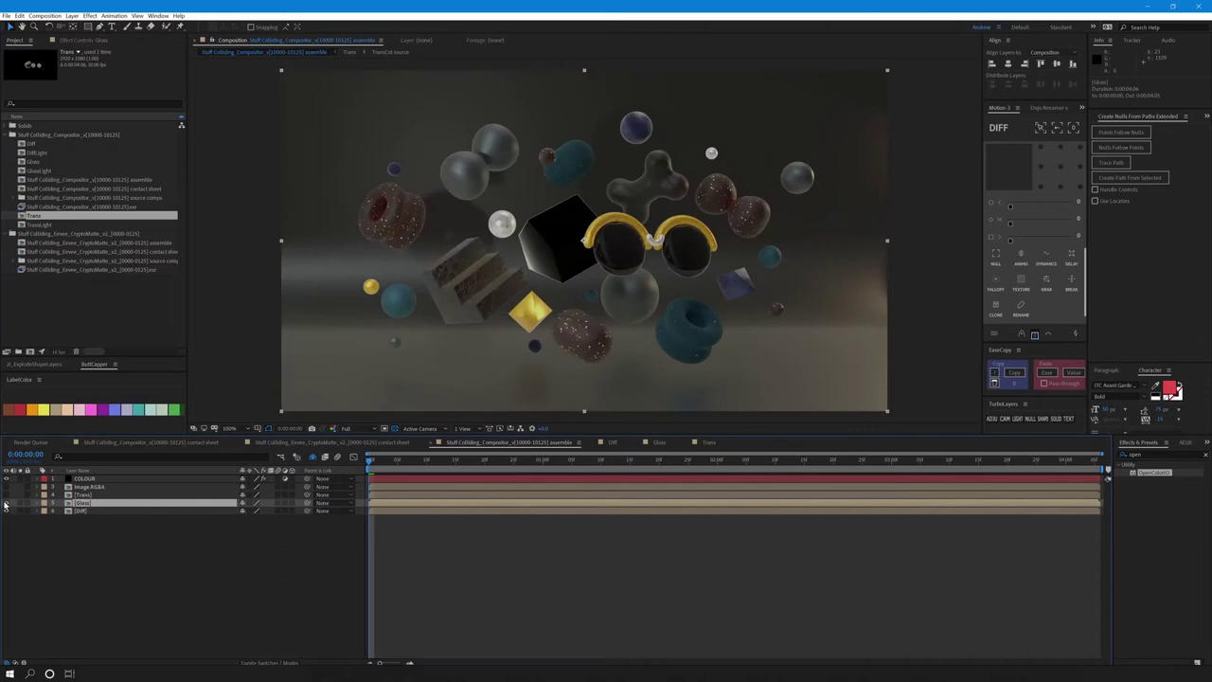
{"action": "key", "text": "F4"}
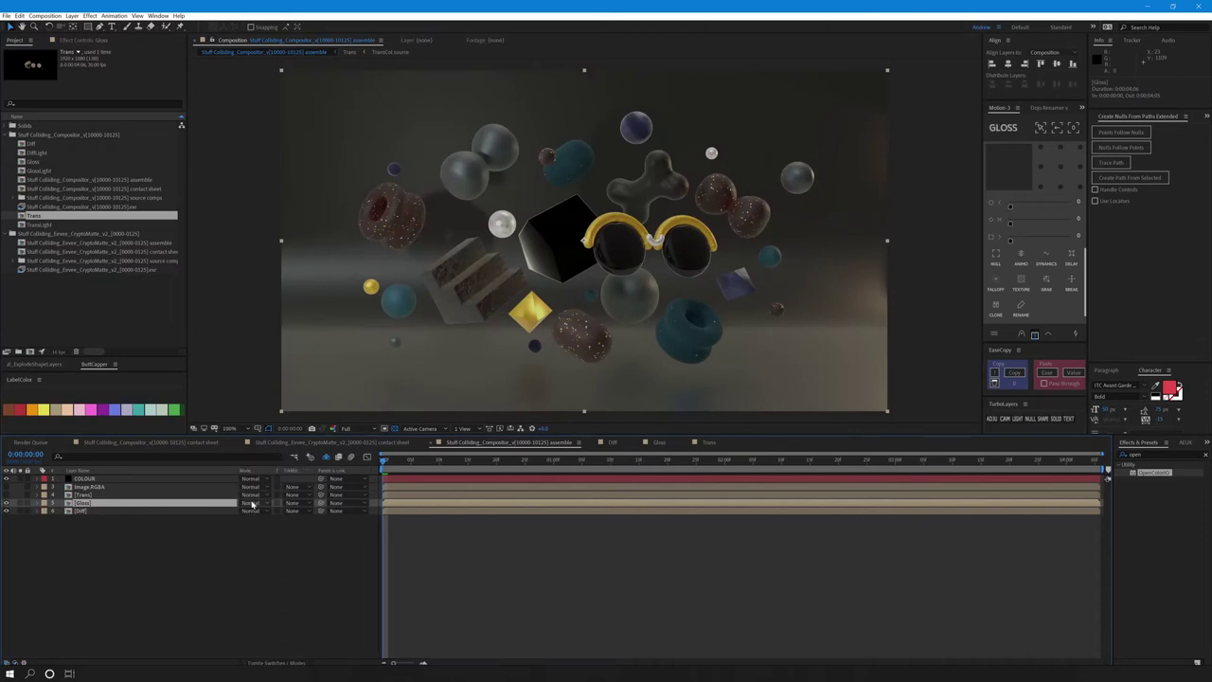
{"action": "left_click", "coordinate": [252, 504]}
{"action": "left_click", "coordinate": [275, 209]}
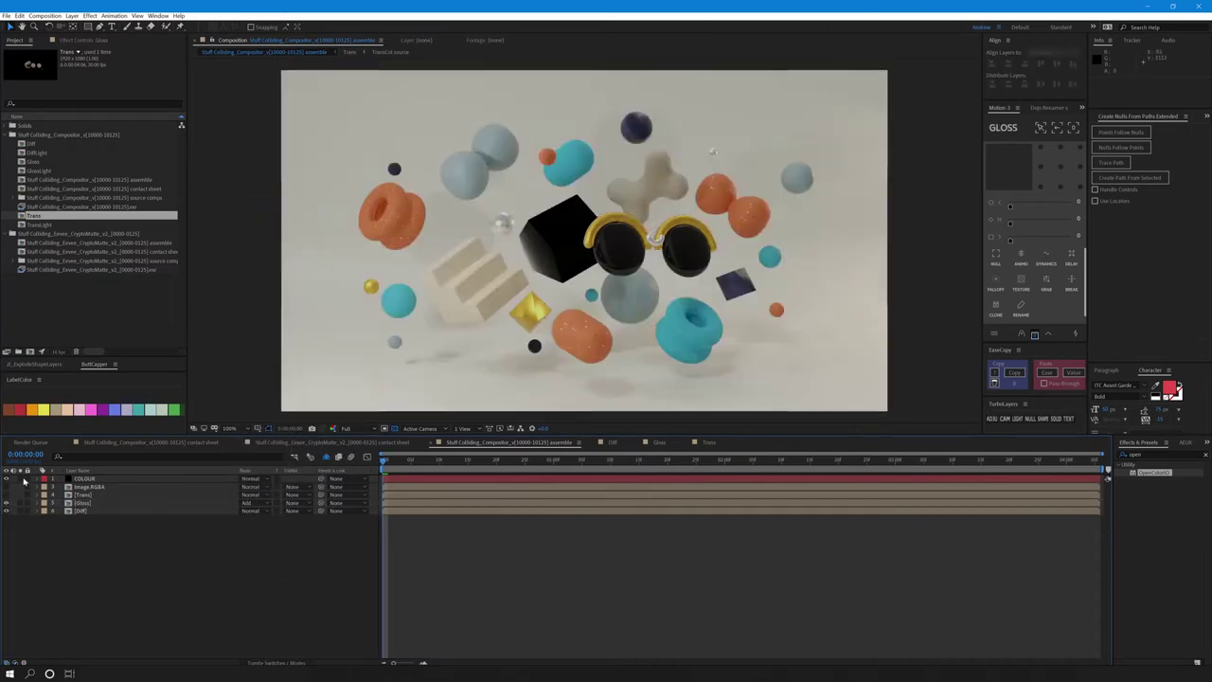
Make the Trans layer visible and set its blending mode to Add.
{"action": "left_click", "coordinate": [6, 494]}
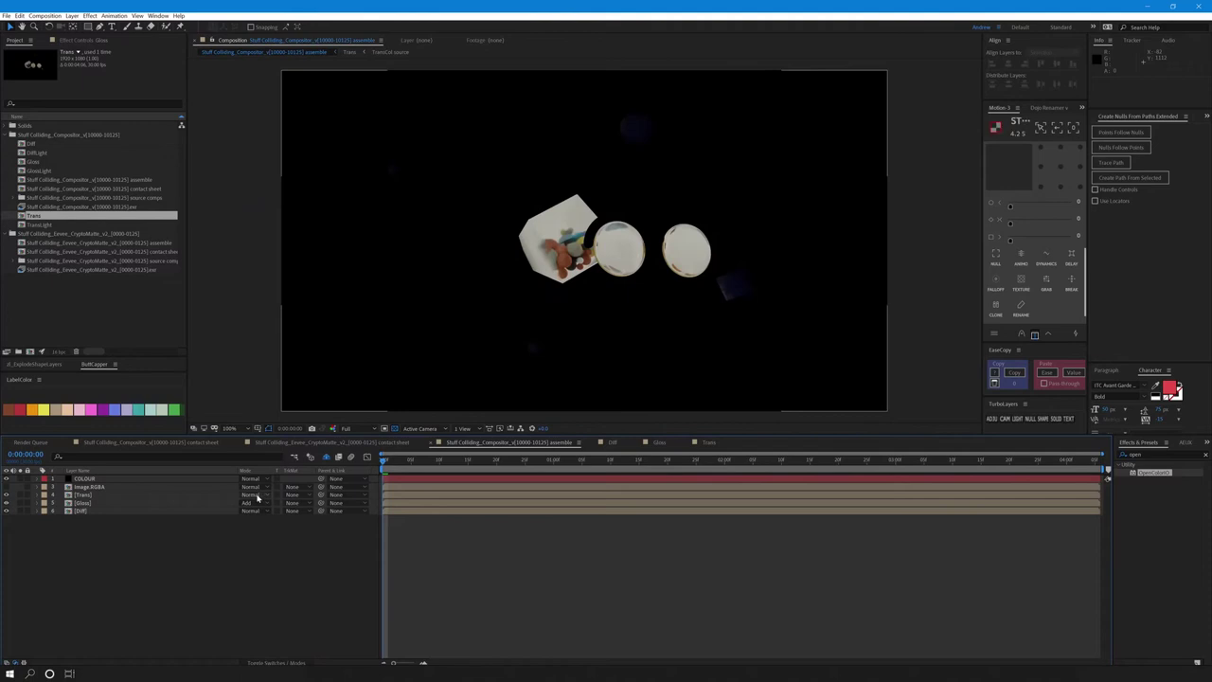
{"action": "left_click", "coordinate": [251, 494]}
{"action": "left_click", "coordinate": [275, 201]}
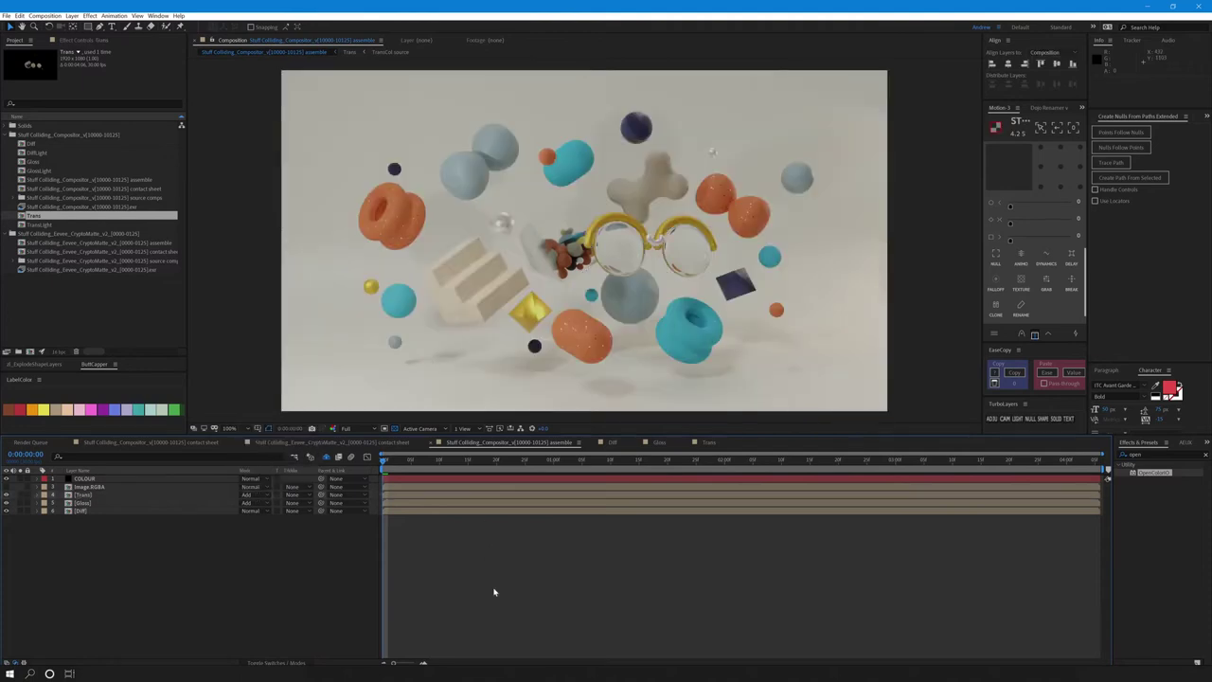
Open the GlossLight composition inside Gloss and delete the duplicate GlossInd layers.
{"action": "double_click", "coordinate": [83, 501]}
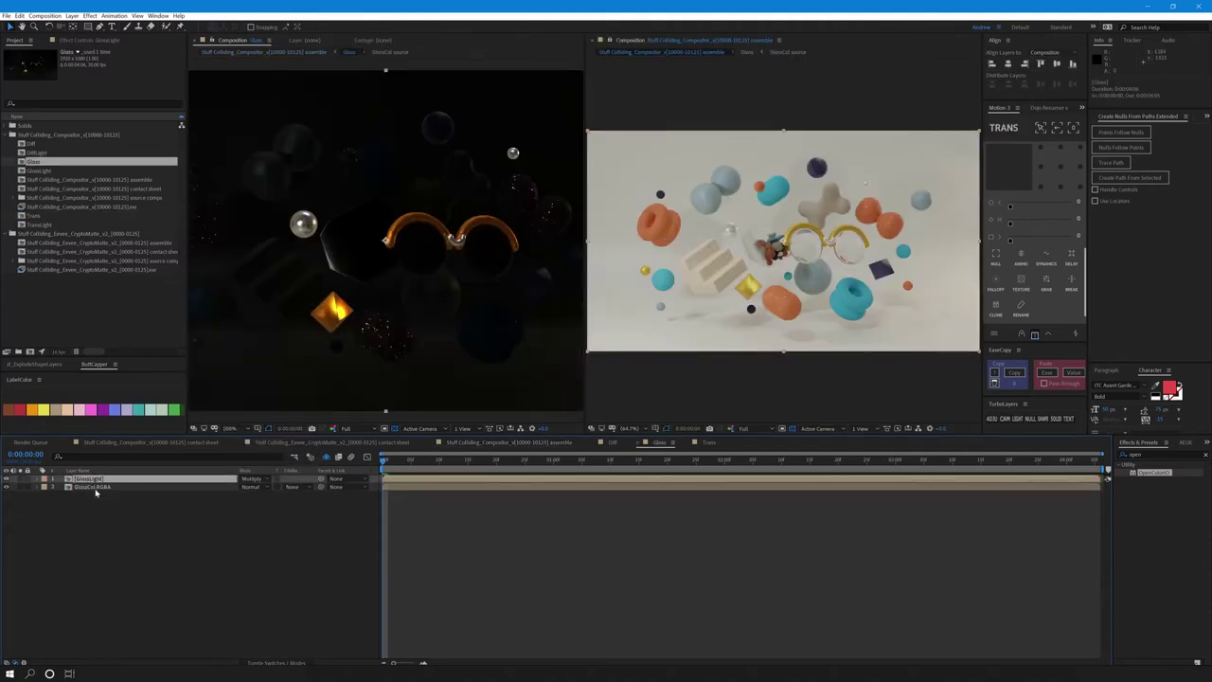
{"action": "double_click", "coordinate": [133, 479]}
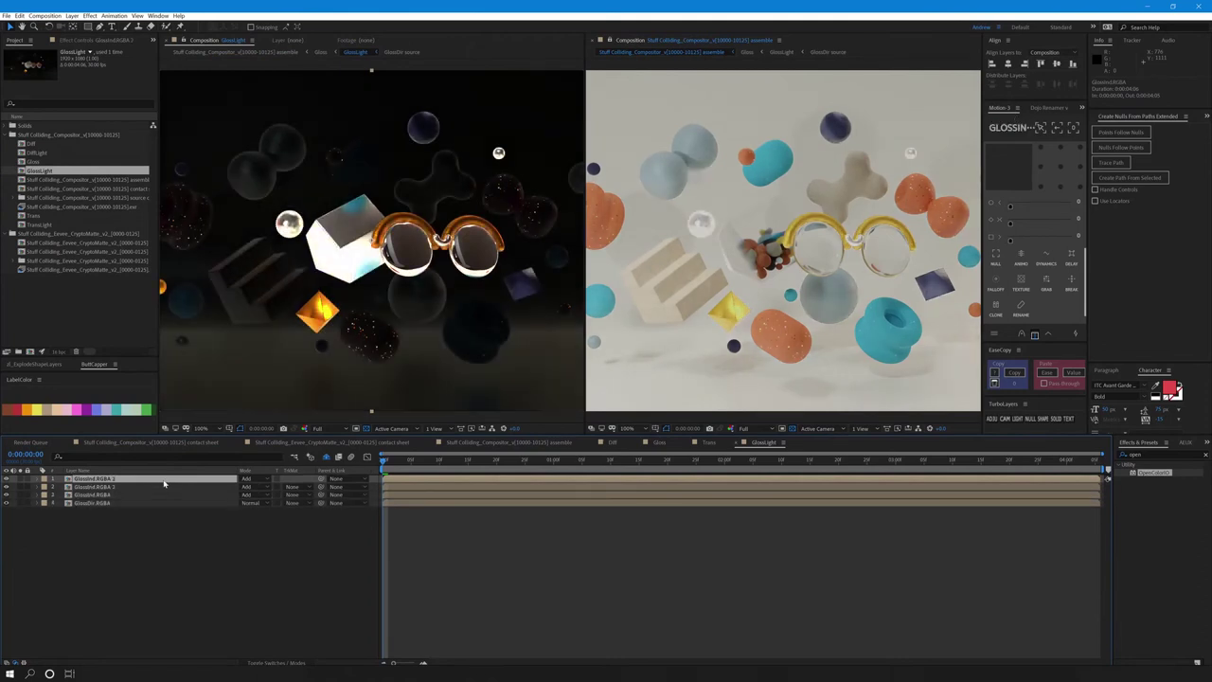
{"action": "key", "text": "Delete"}
{"action": "key", "text": "Delete"}
{"action": "left_click", "coordinate": [161, 489]}
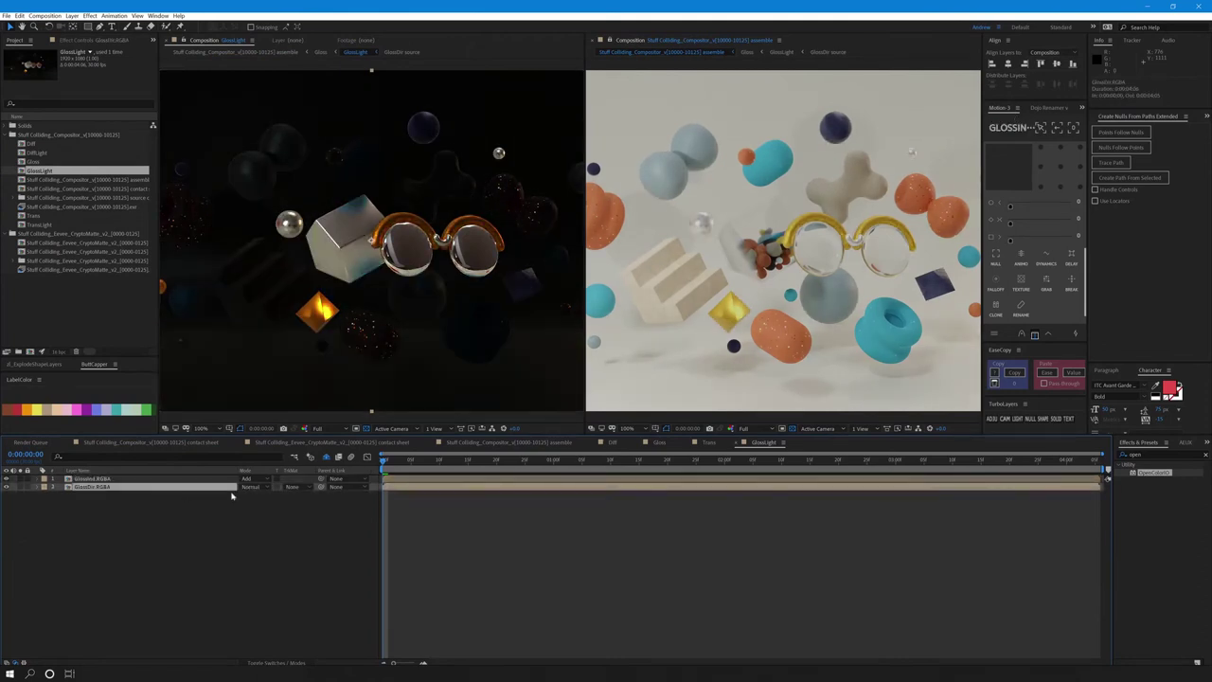
In the DiffLight composition, duplicate the DiffDir layer, set the copy's blending mode to Multiply and adjust its opacity.
{"action": "key", "text": "ctrl+d"}
{"action": "left_click", "coordinate": [250, 486]}
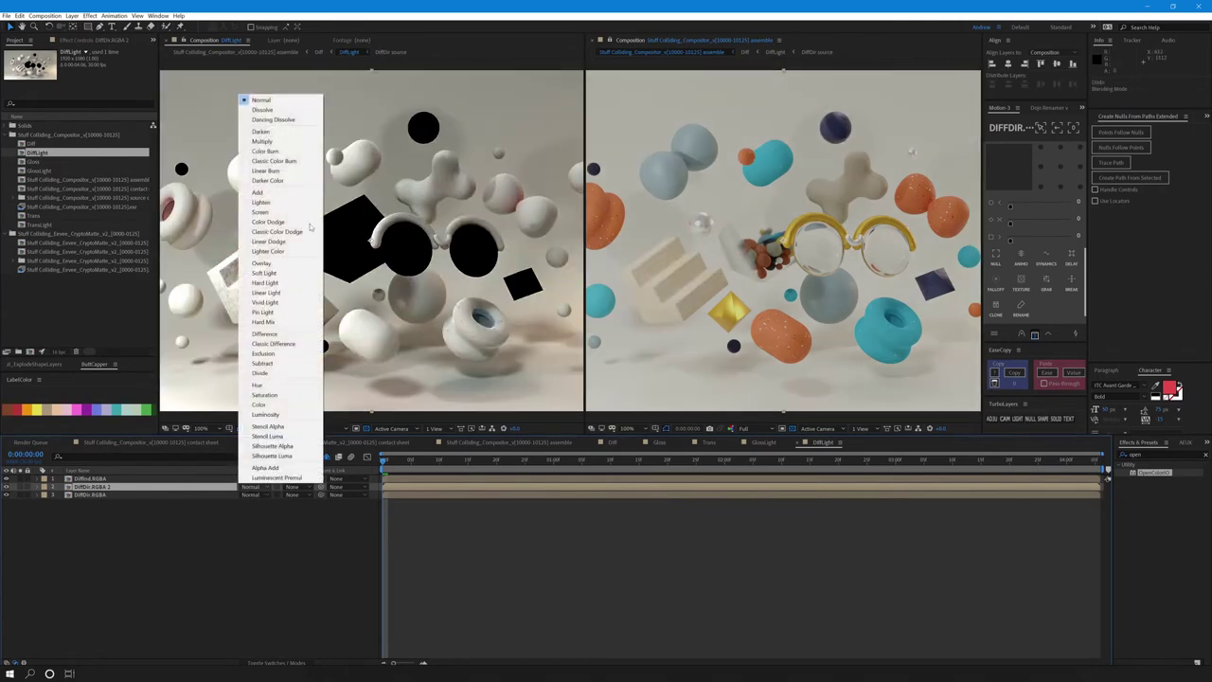
{"action": "left_click", "coordinate": [315, 142]}
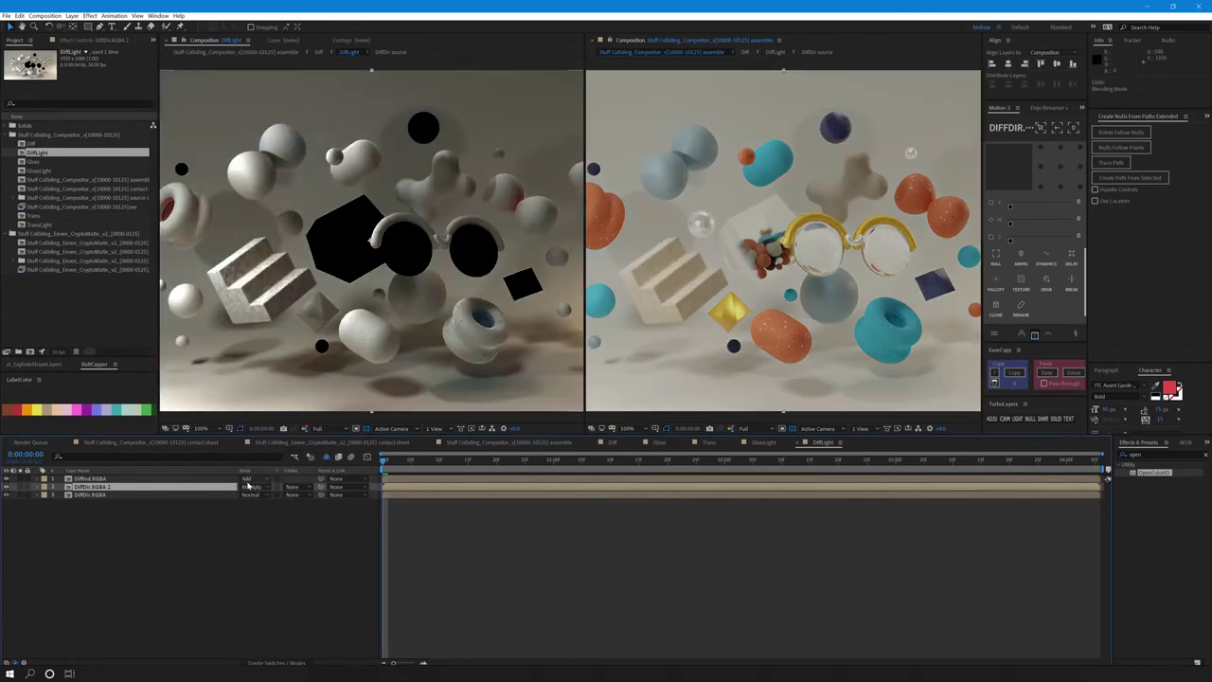
{"action": "key", "text": "t"}
{"action": "left_click_drag", "start_coordinate": [244, 495], "coordinate": [348, 487]}
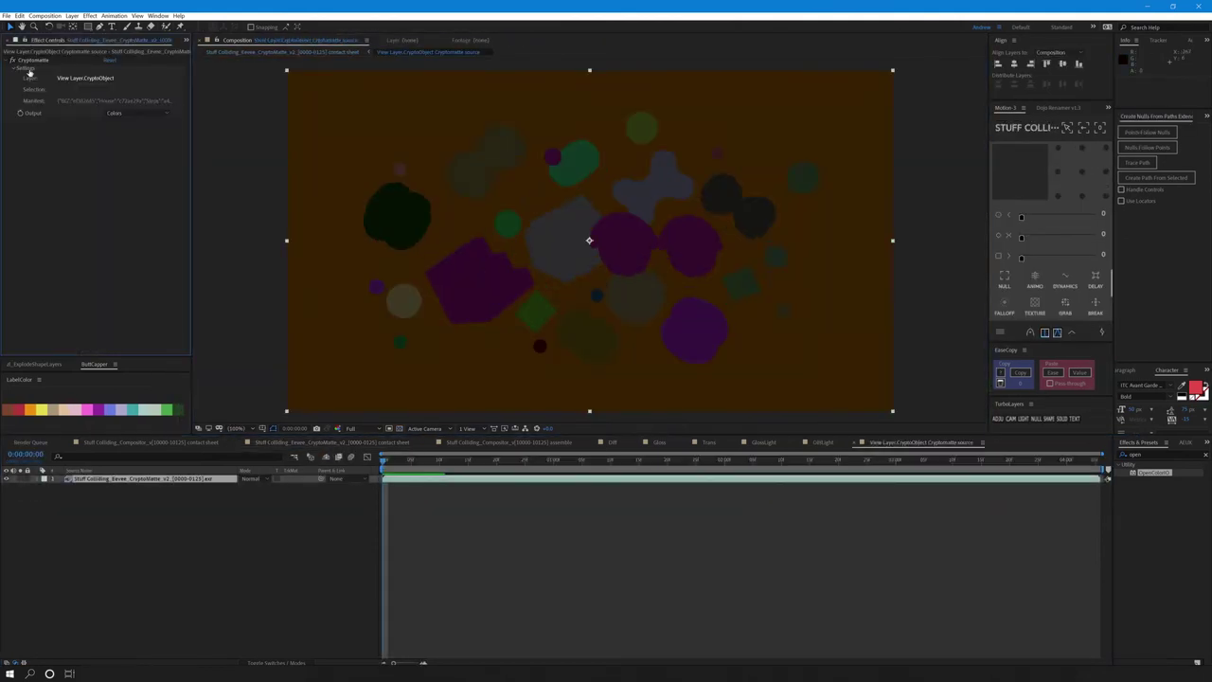
Pick the Steps and Bone objects with the Cryptomatte effect and set its output to Matte Only.
{"action": "left_click", "coordinate": [34, 59]}
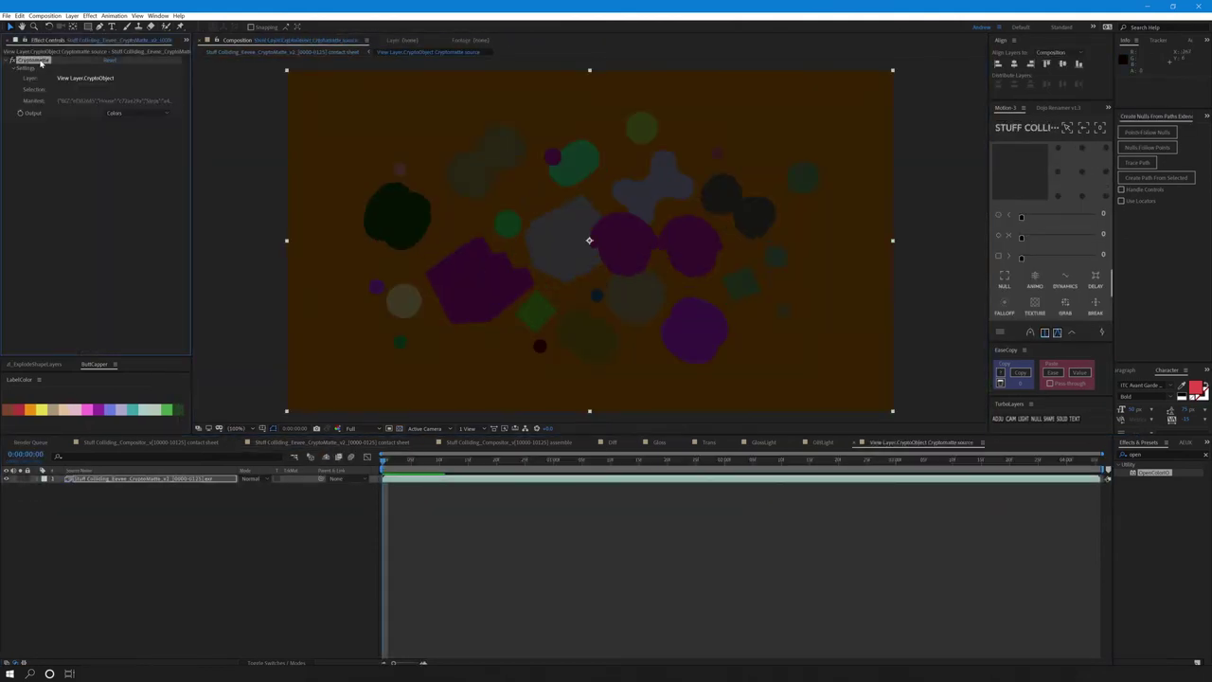
{"action": "left_click", "coordinate": [492, 287]}
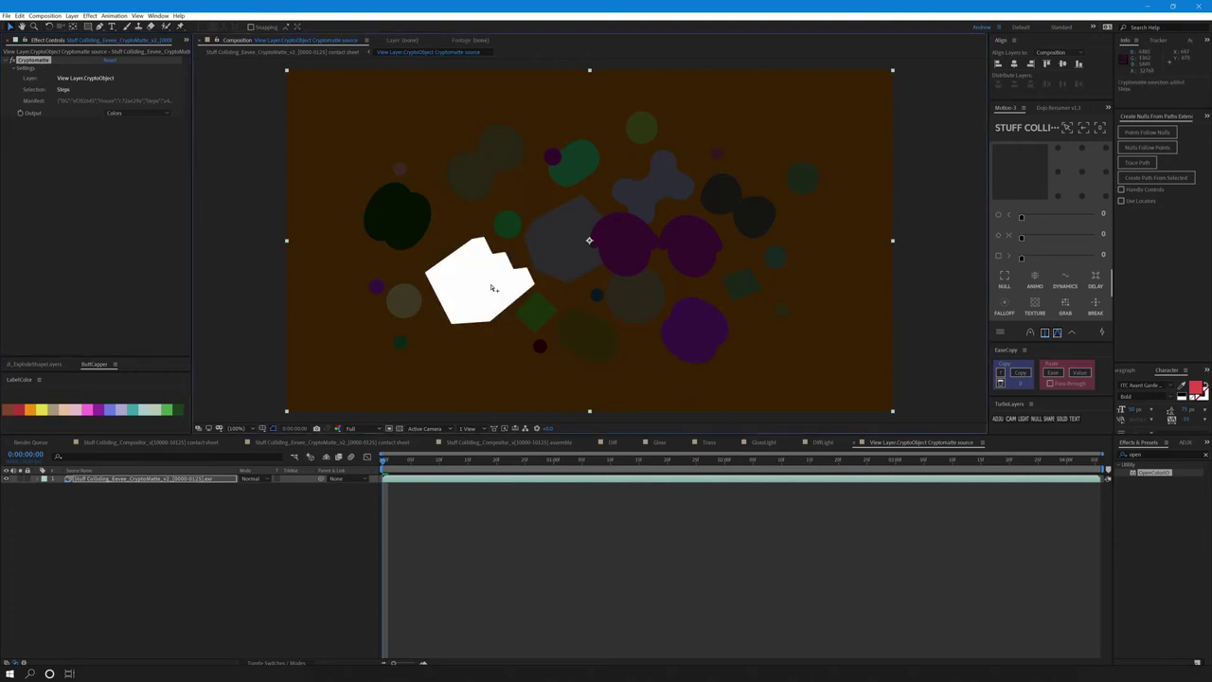
{"action": "left_click", "coordinate": [632, 247], "text": "shift"}
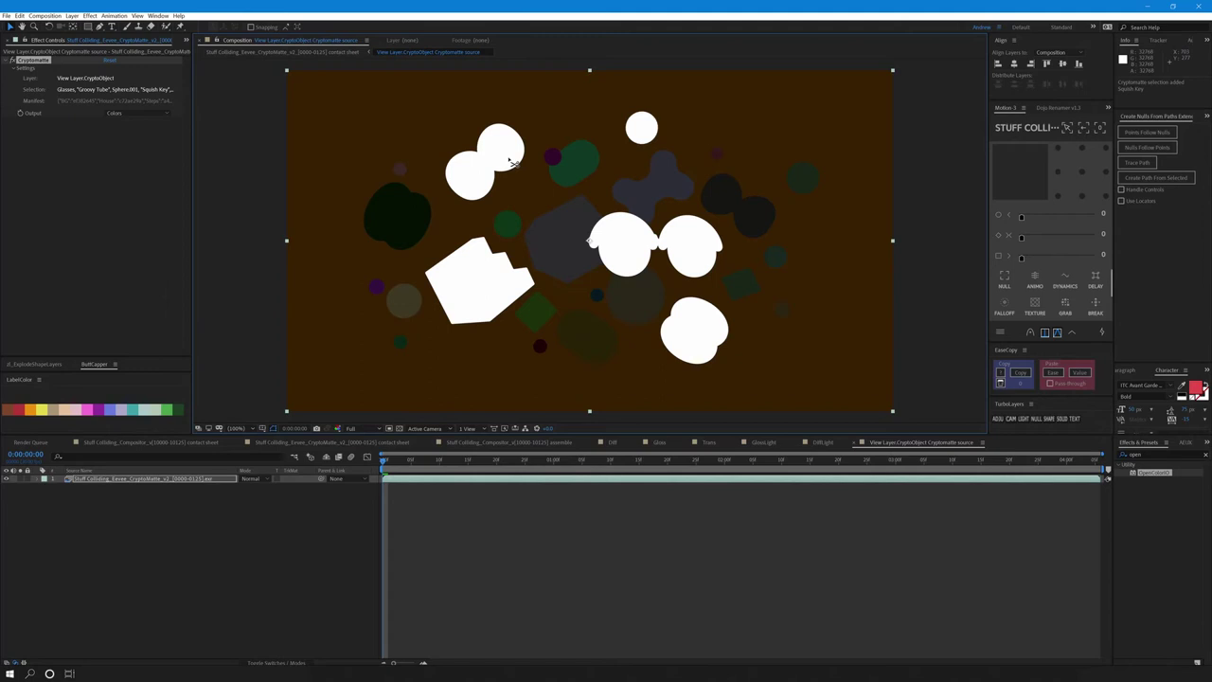
{"action": "left_click", "coordinate": [506, 158], "text": "alt"}
{"action": "left_click", "coordinate": [467, 290], "text": "ctrl"}
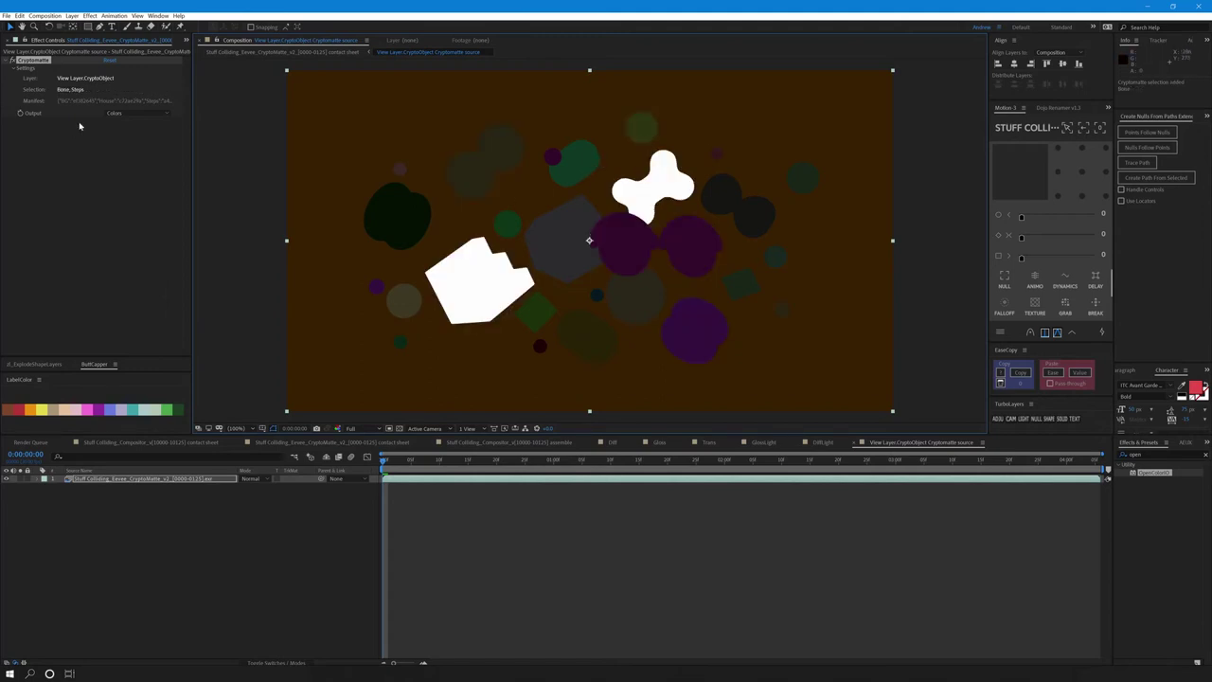
{"action": "left_click", "coordinate": [138, 112]}
{"action": "left_click", "coordinate": [140, 152]}
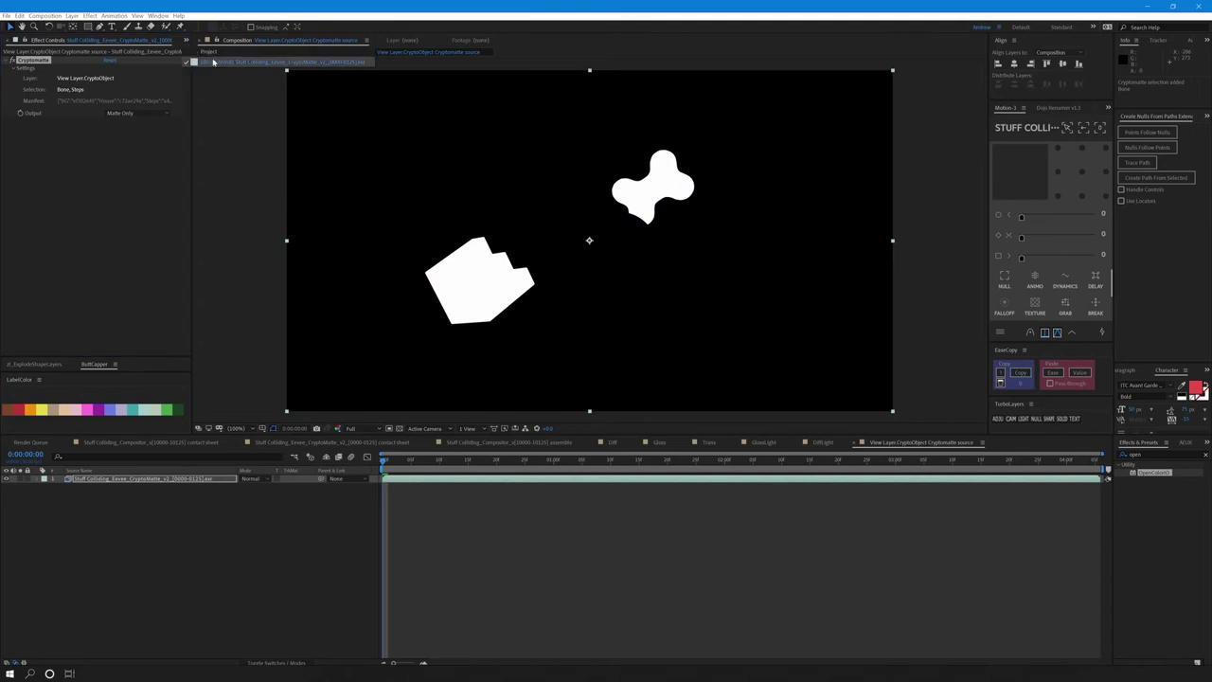
Duplicate the CryptoObject Cryptomatte source composition in the project and rename the copy "MATTE Staircase Bone".
{"action": "left_click", "coordinate": [219, 54]}
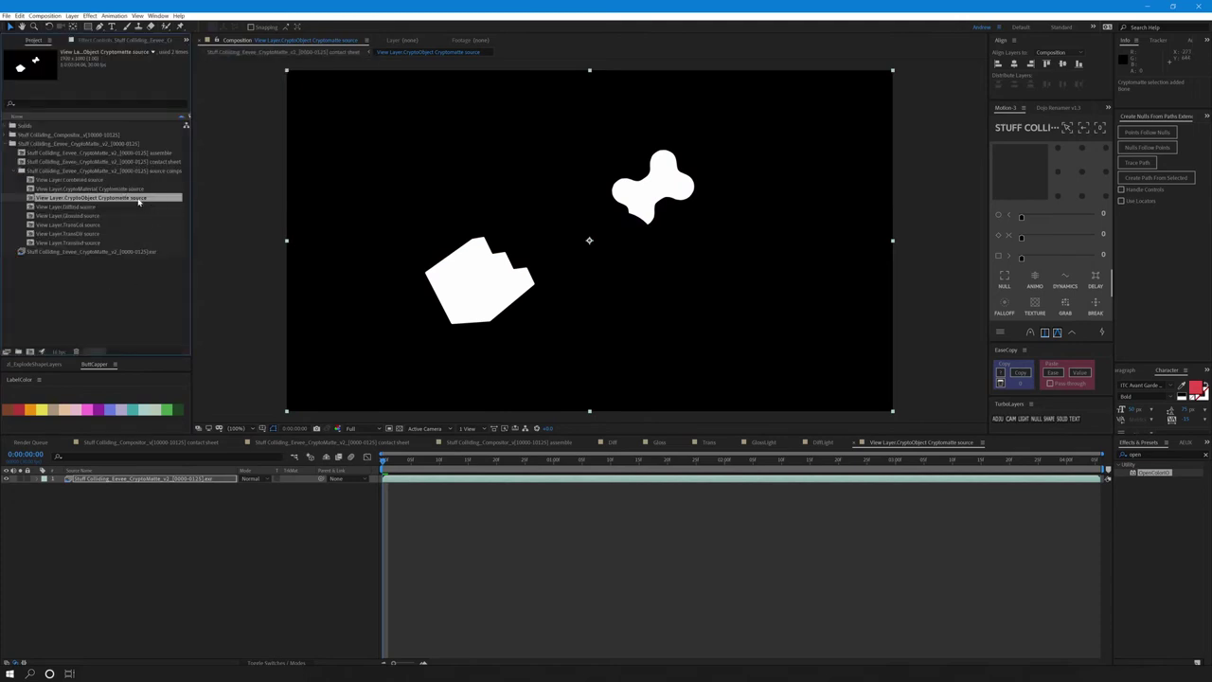
{"action": "key", "text": "ctrl+d"}
{"action": "key", "text": "Return"}
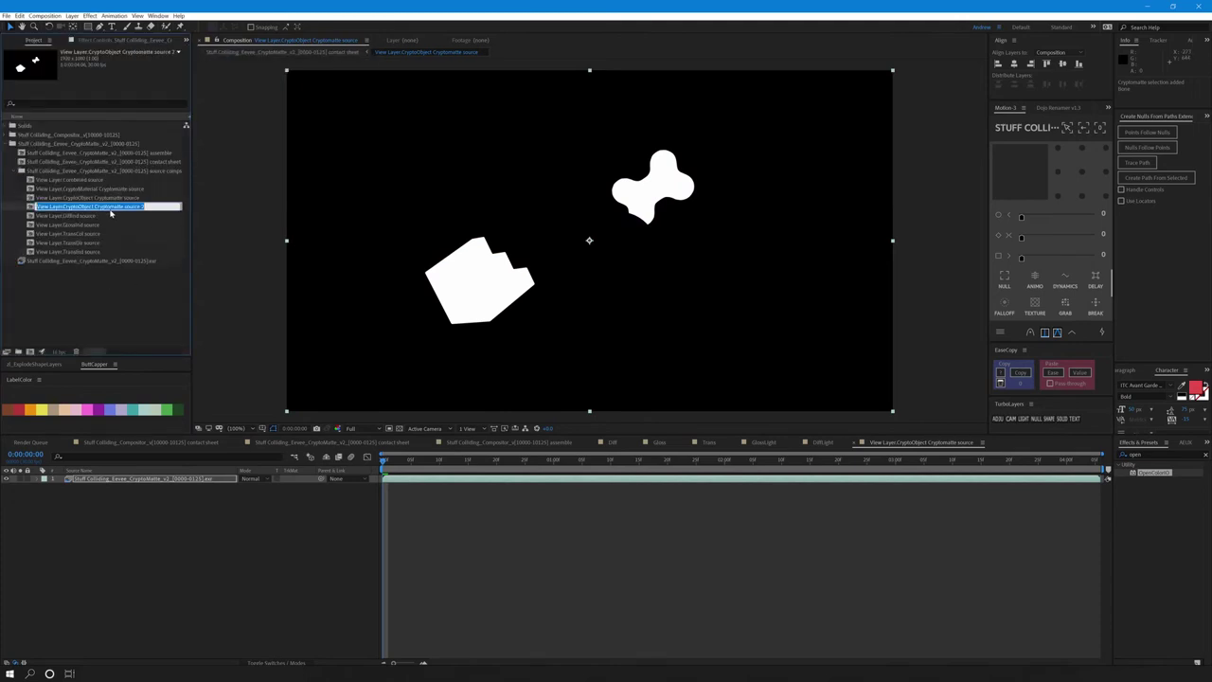
{"action": "type", "text": "MATTE S"}
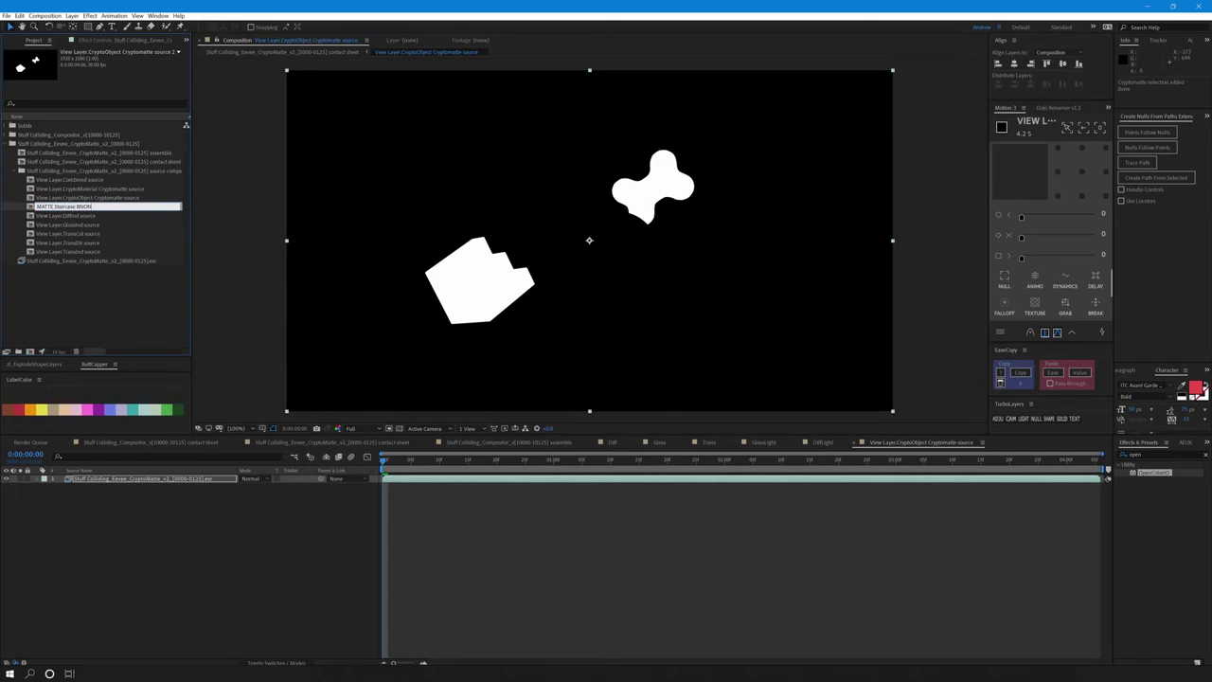
{"action": "type", "text": "taircase Bone"}
{"action": "key", "text": "Return"}
Create a movie proxy for the MATTE Staircase Bone composition.
{"action": "right_click", "coordinate": [76, 179]}
{"action": "mouse_move", "coordinate": [121, 224]}
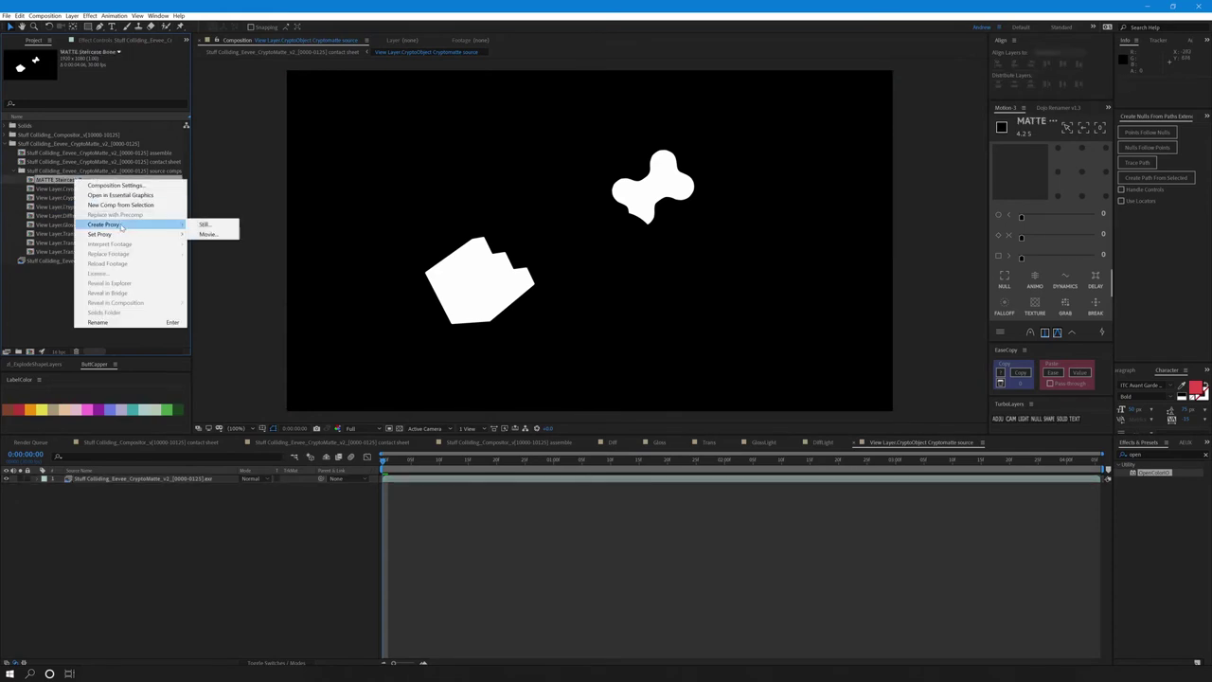
{"action": "left_click", "coordinate": [205, 236]}
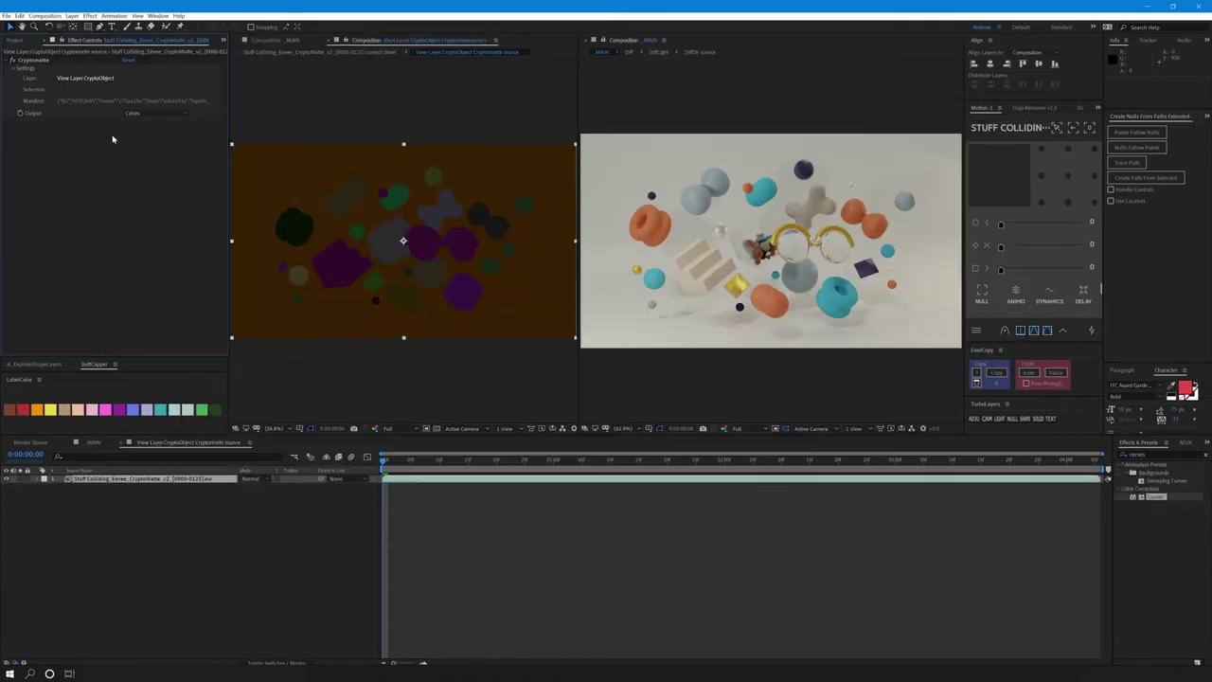
Pick the silver ball (Sphere.002) with the Cryptomatte effect and set its output to Matte Only.
{"action": "left_click", "coordinate": [28, 61]}
{"action": "left_click", "coordinate": [358, 236]}
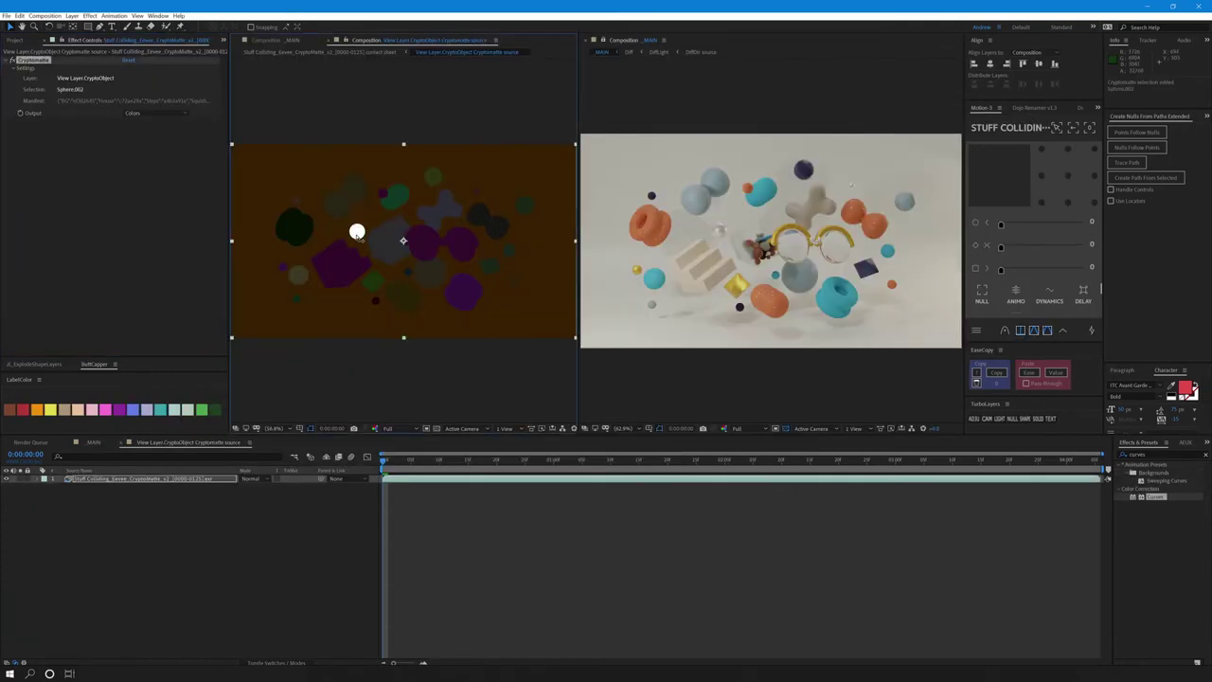
{"action": "left_click", "coordinate": [152, 113]}
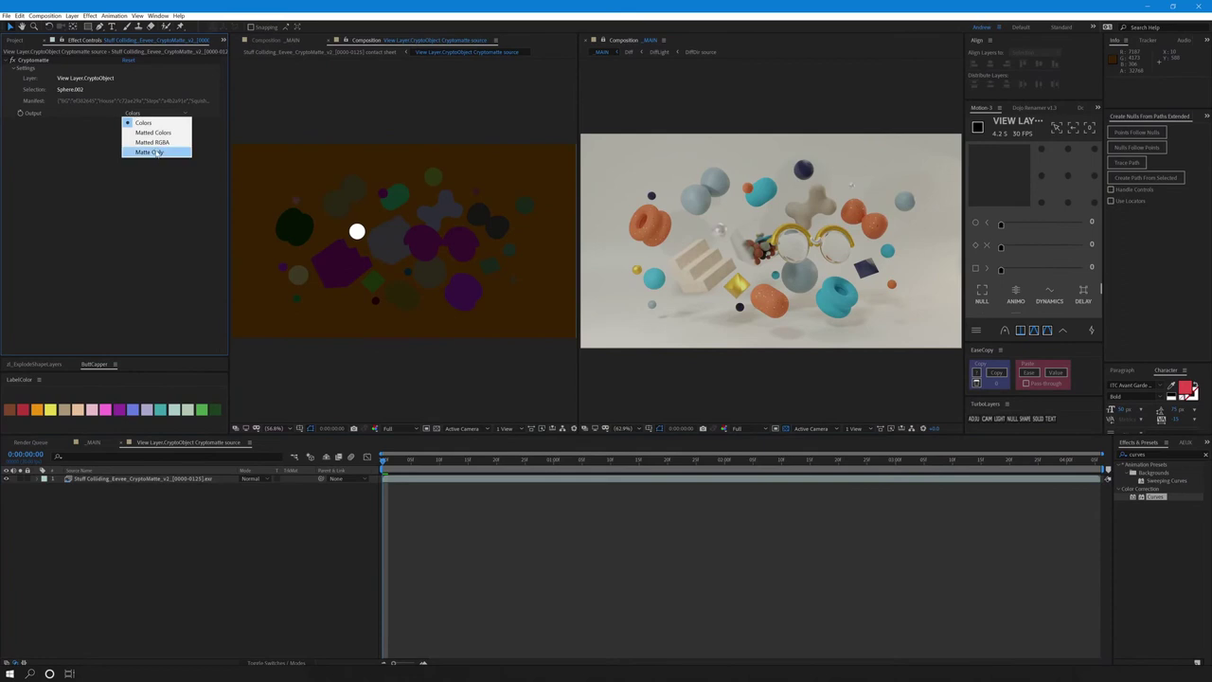
{"action": "left_click", "coordinate": [154, 150]}
Add the CryptoObject Cryptomatte source as the uppermost layer of the GlossLight composition and rename it "SILVER BALL MATTE".
{"action": "right_click", "coordinate": [142, 504]}
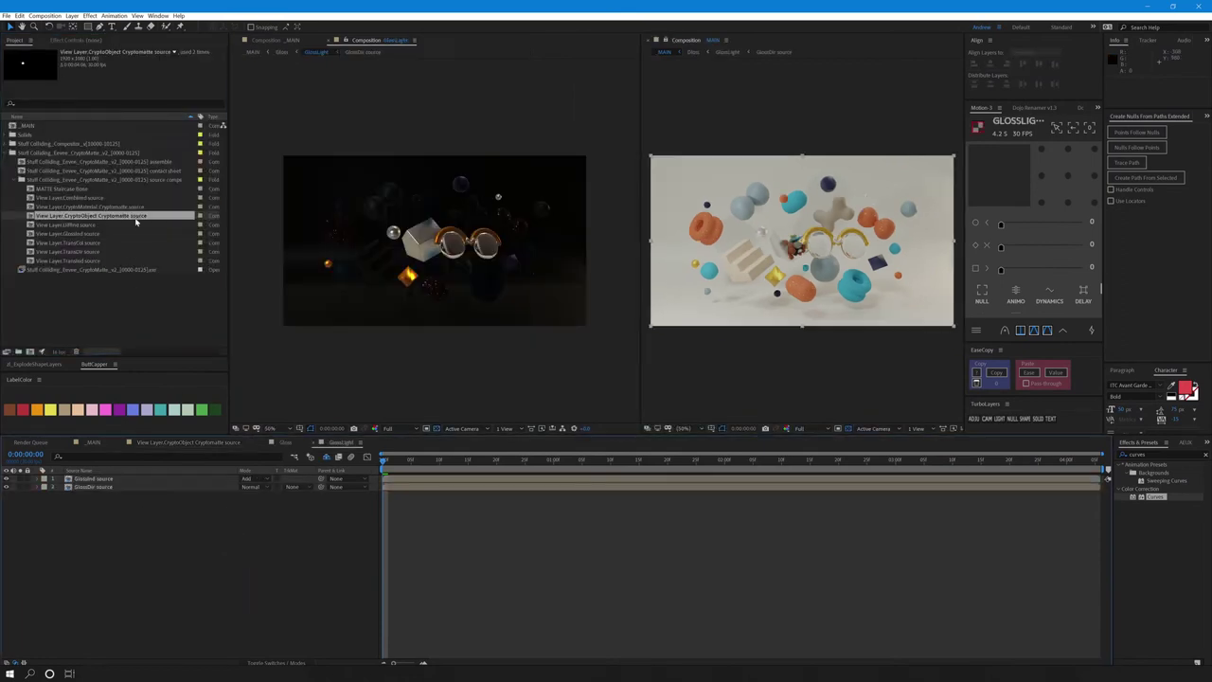
{"action": "left_click_drag", "start_coordinate": [135, 217], "coordinate": [144, 483]}
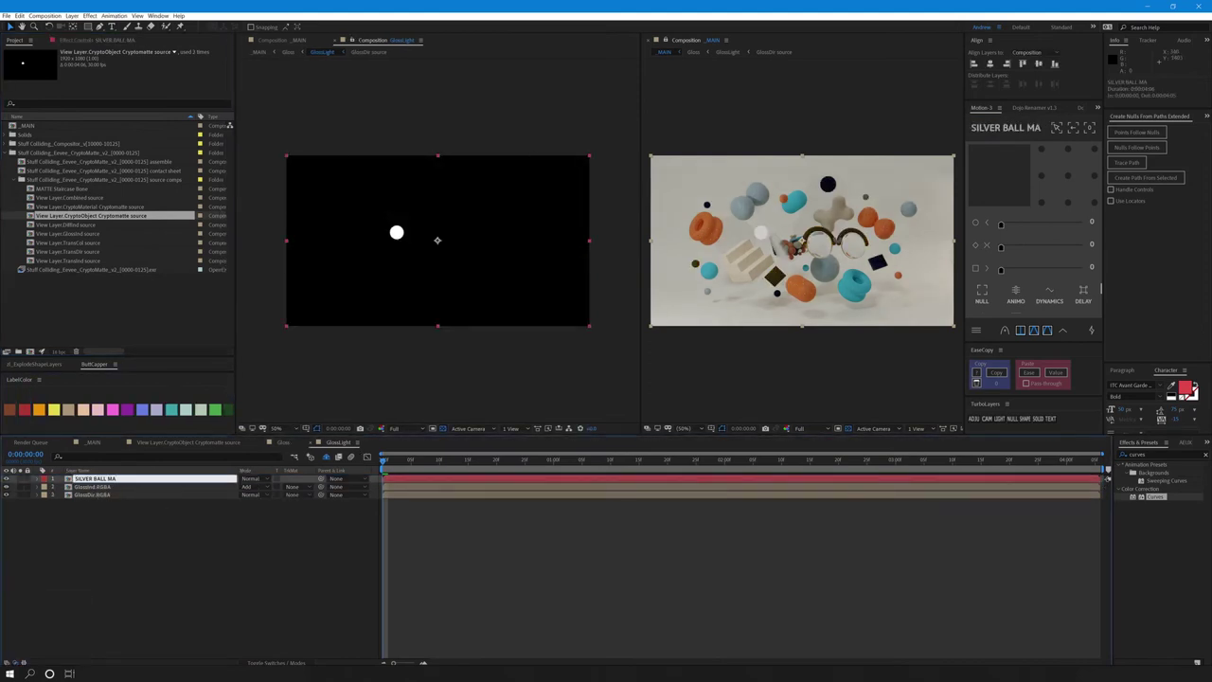
{"action": "left_click", "coordinate": [297, 527]}
Duplicate the GlossDir layer and set the copy's blending mode to Add.
{"action": "left_click", "coordinate": [104, 495]}
{"action": "key", "text": "ctrl+d"}
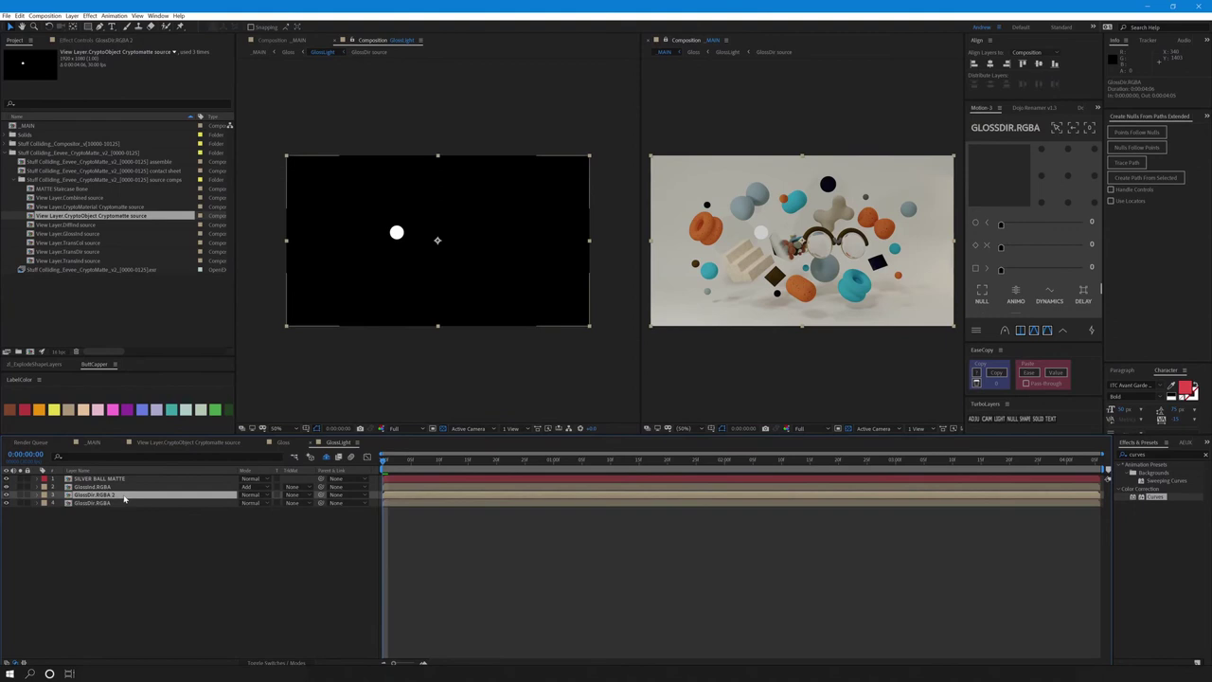
{"action": "left_click", "coordinate": [251, 494]}
{"action": "left_click", "coordinate": [261, 201]}
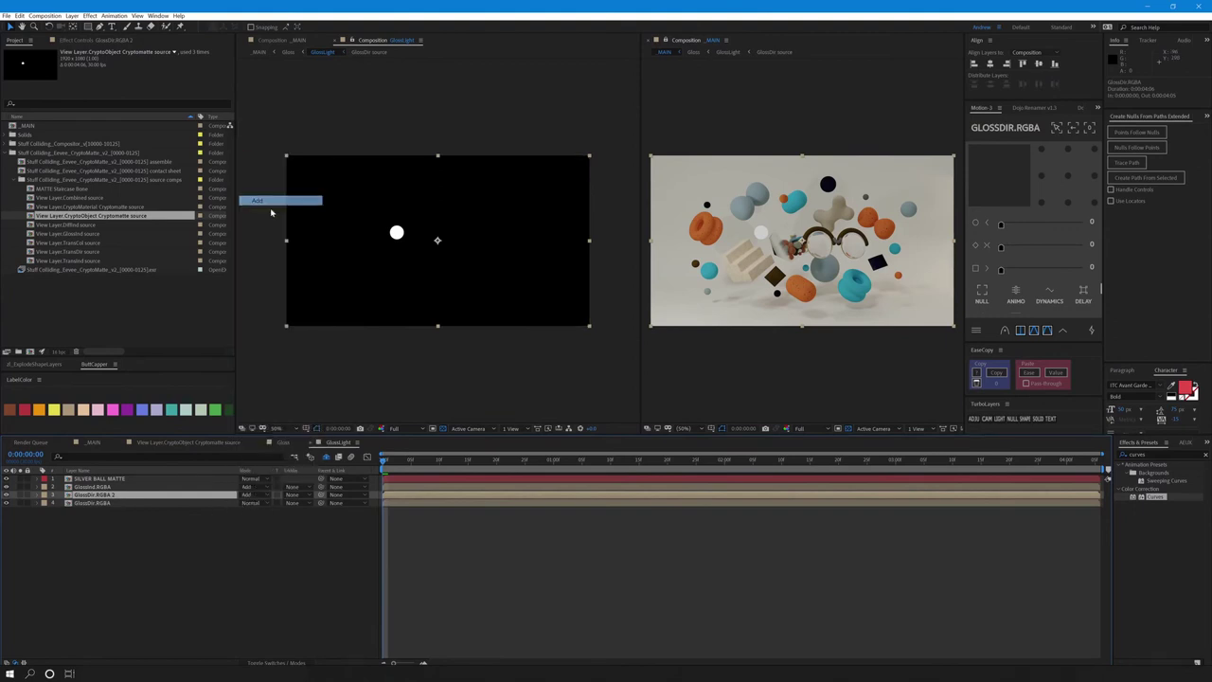
Move the GlossDir copy directly beneath SILVER BALL MATTE and set its track matte to Luma Matte "SILVER BALL MATTE".
{"action": "left_click_drag", "start_coordinate": [116, 495], "coordinate": [128, 486]}
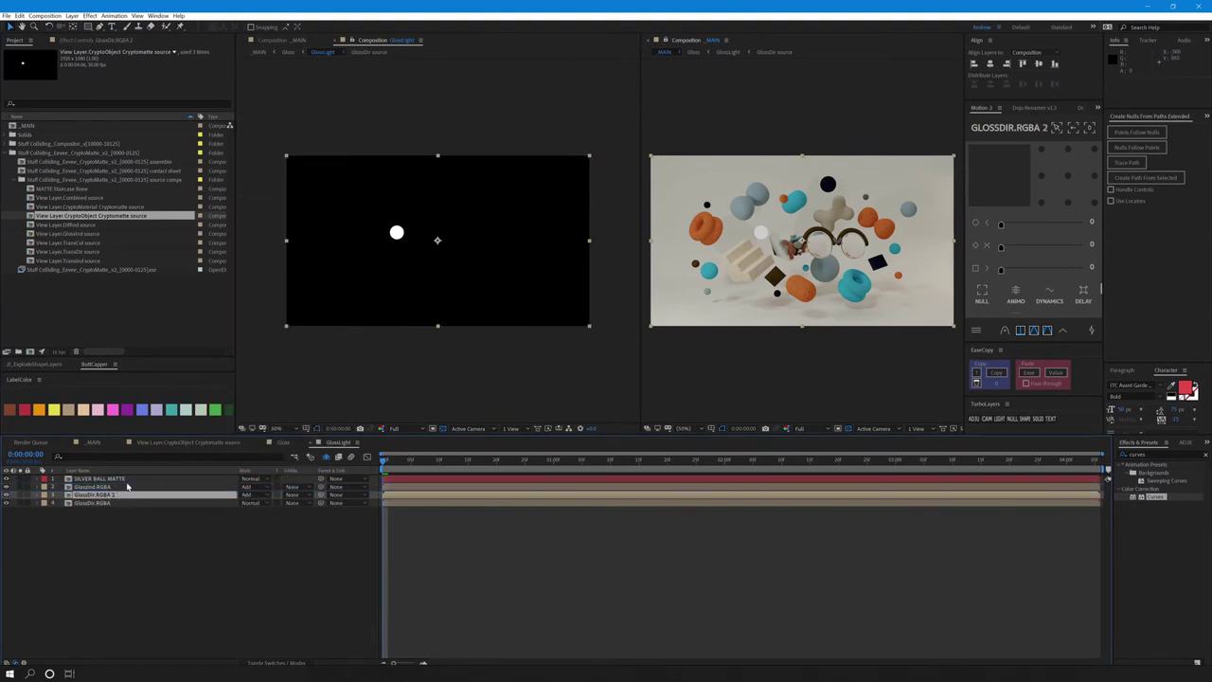
{"action": "left_click", "coordinate": [303, 487]}
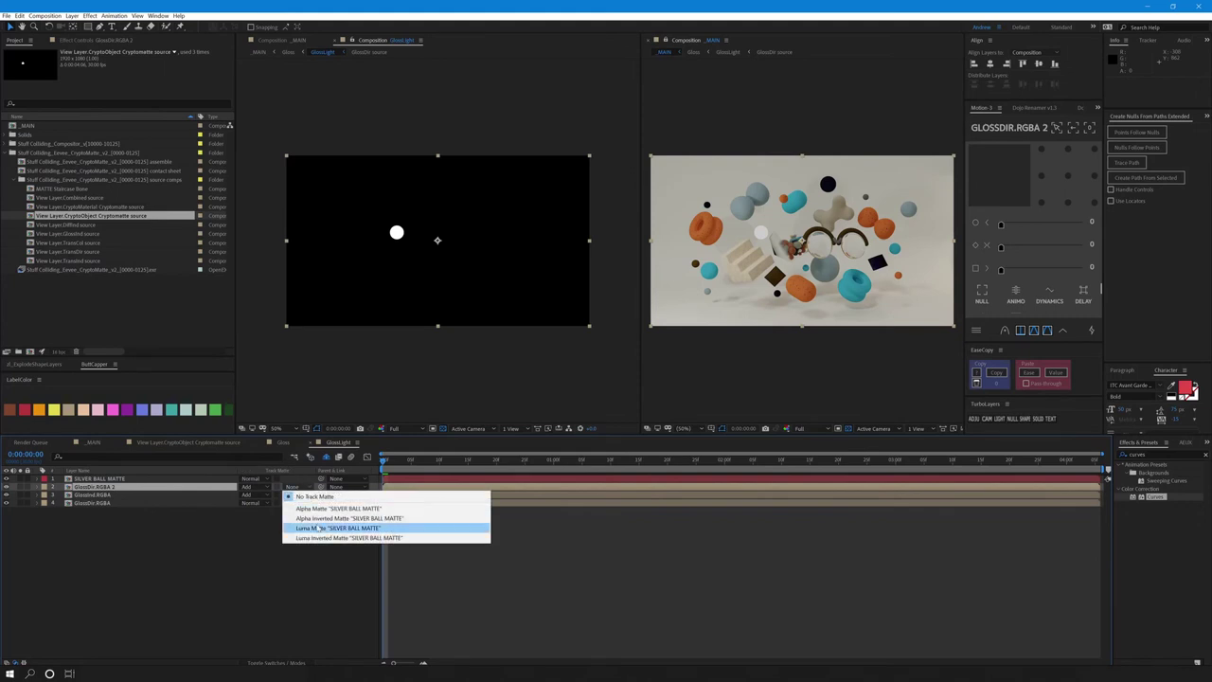
{"action": "left_click", "coordinate": [318, 528]}
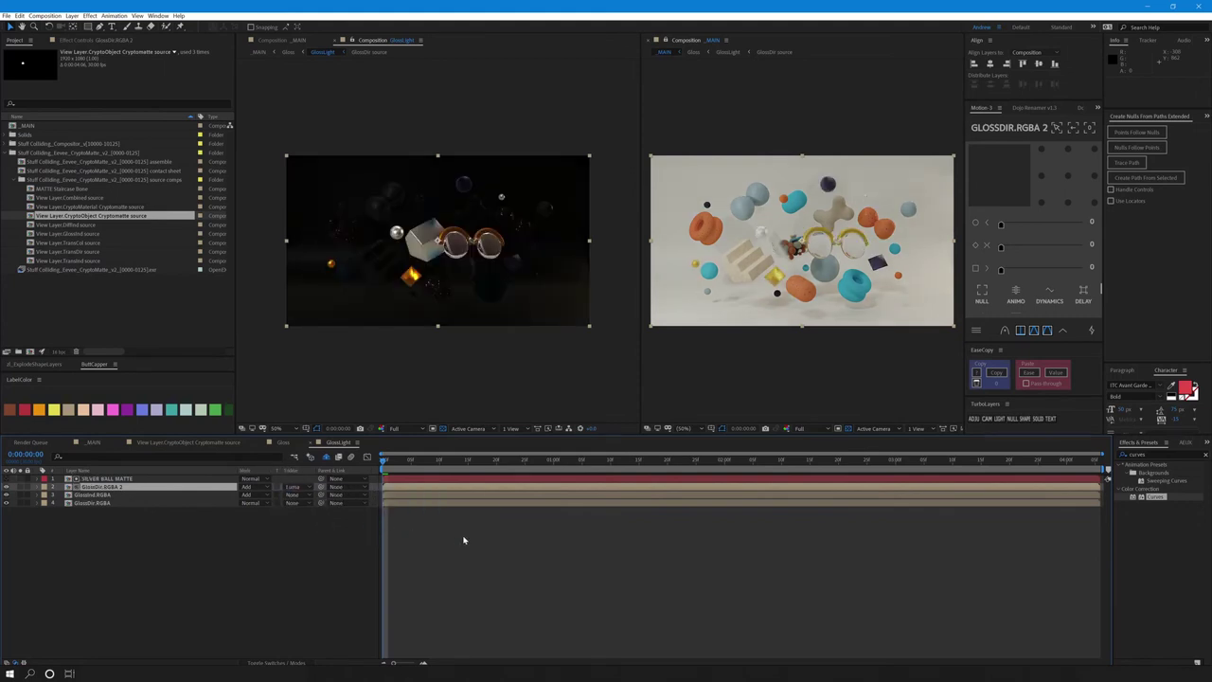
Rename the matted GlossDir copy "Silver ball glossdir" and adjust its opacity while comparing the ball's reflections in the _MAIN view.
{"action": "scroll", "coordinate": [436, 237], "scroll_direction": "up", "scroll_amount": 5}
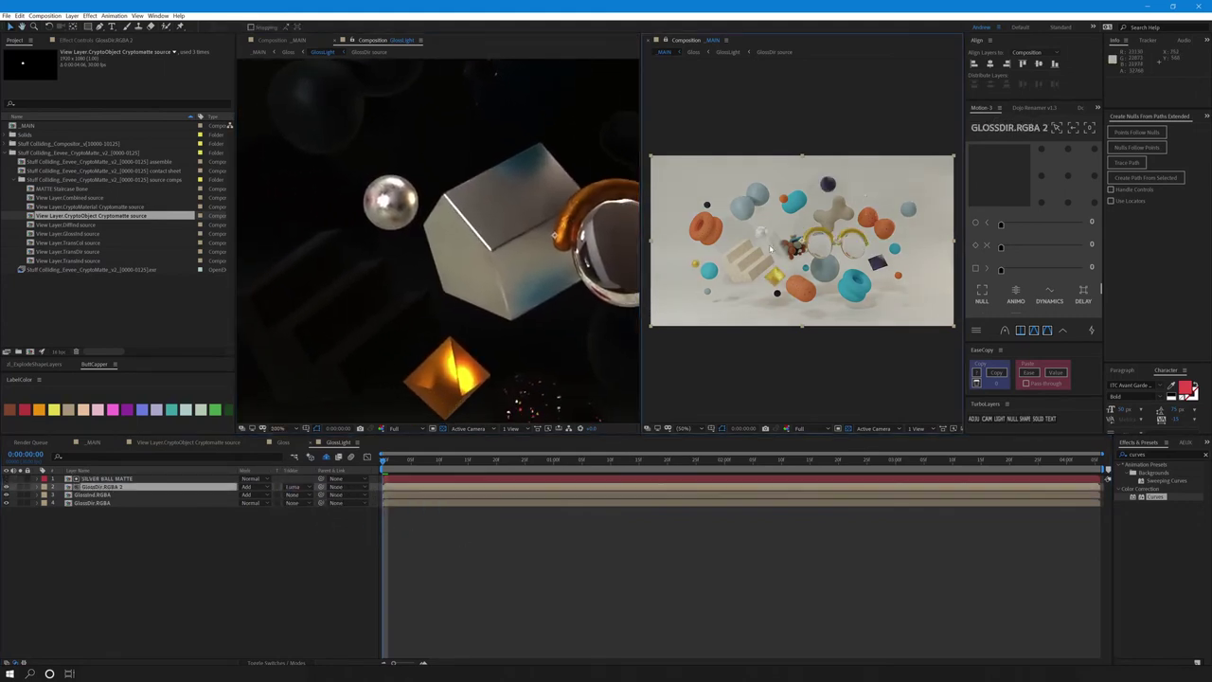
{"action": "scroll", "coordinate": [770, 249], "scroll_direction": "up", "scroll_amount": 2}
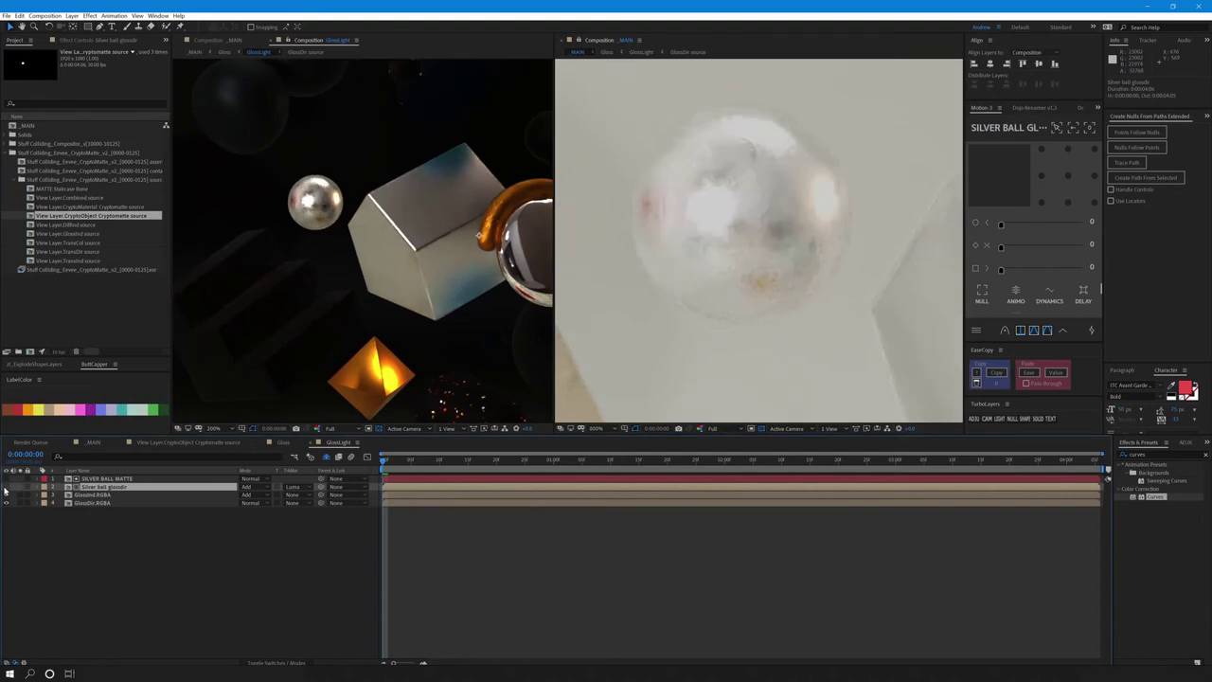
{"action": "key", "text": "t"}
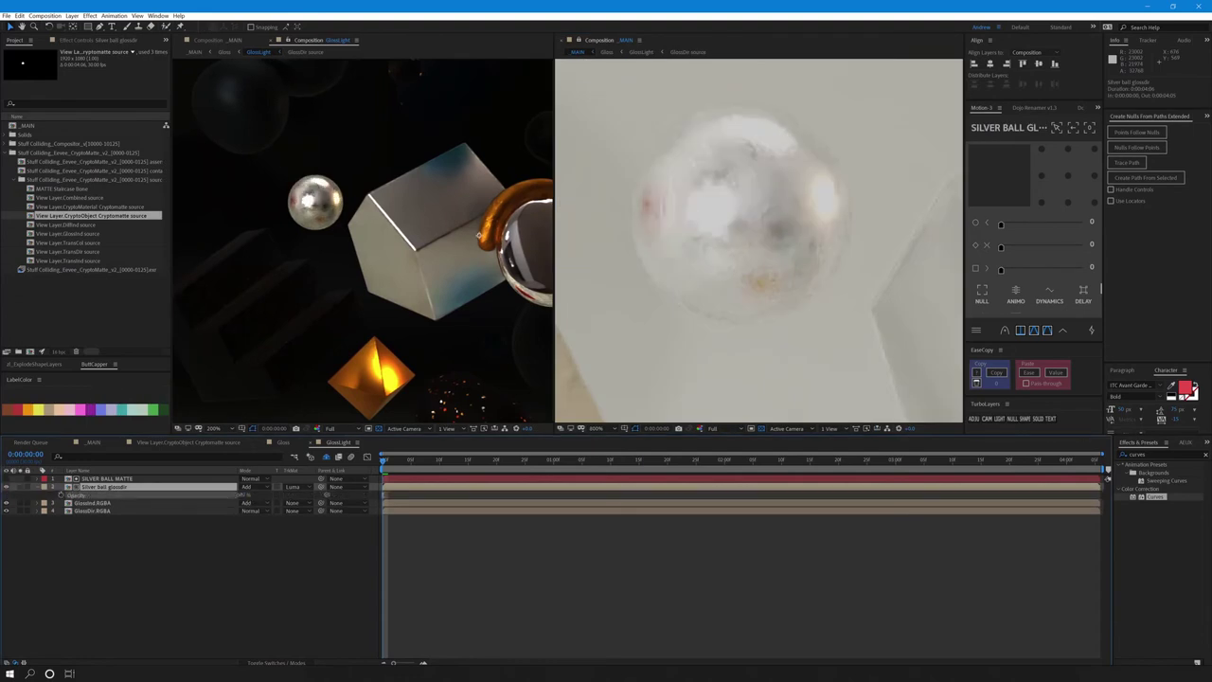
{"action": "left_click_drag", "start_coordinate": [243, 495], "coordinate": [134, 498]}
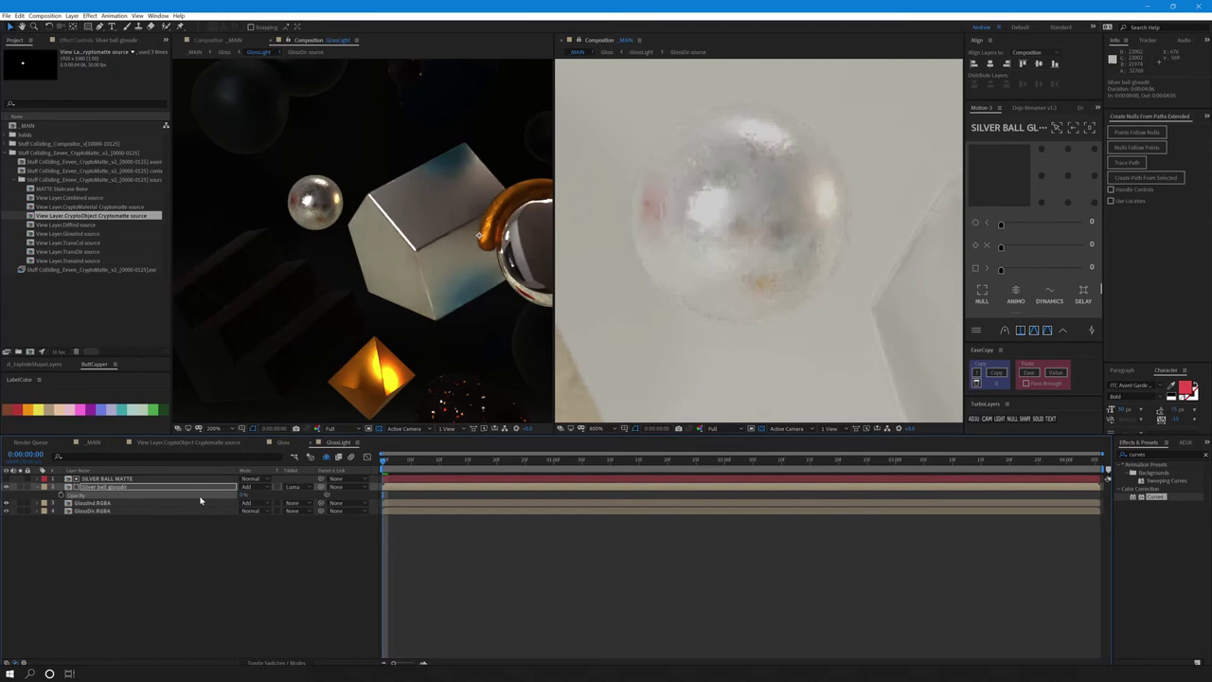
{"action": "left_click_drag", "start_coordinate": [242, 497], "coordinate": [266, 497]}
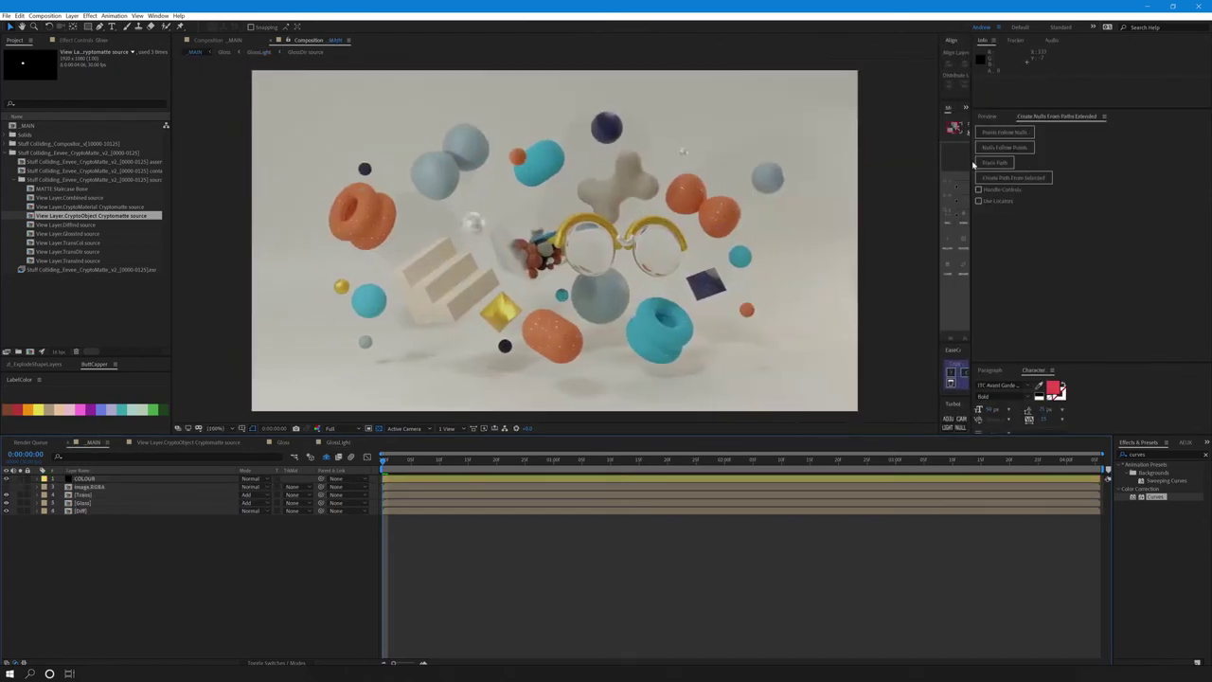
Widen the side panels and paste the SILVER BALL MATTE layer into the _MAIN composition as its uppermost layer.
{"action": "left_click_drag", "start_coordinate": [972, 164], "coordinate": [1101, 192]}
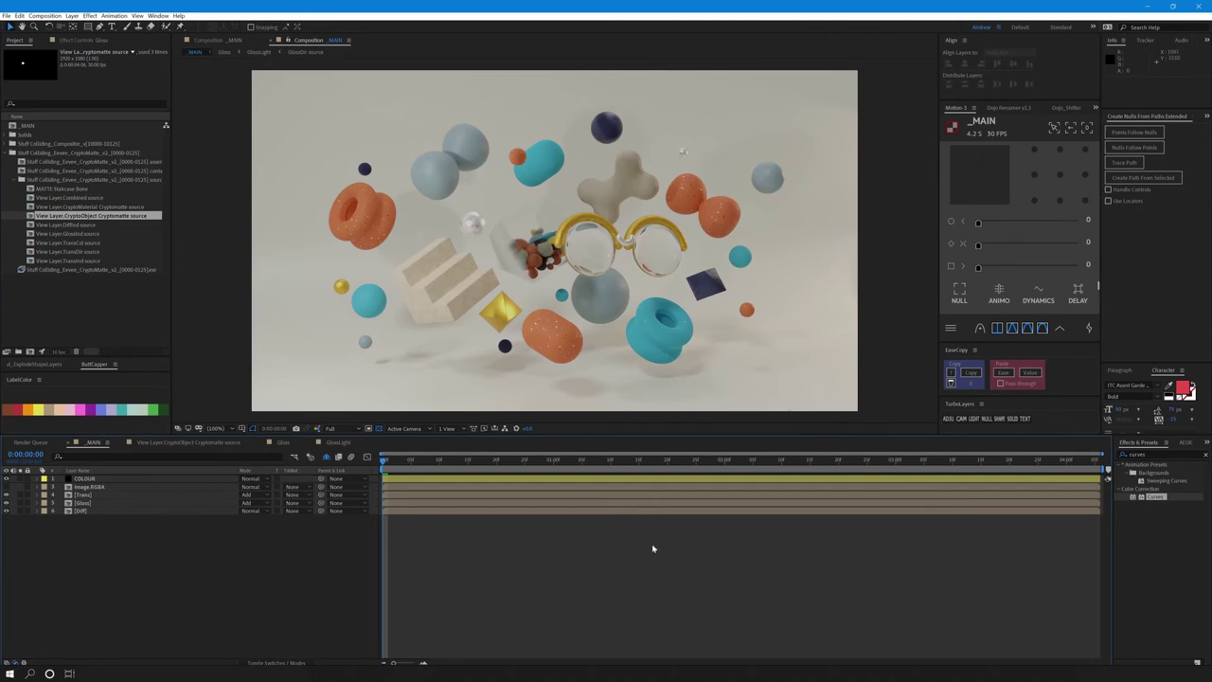
{"action": "key", "text": "ctrl+v"}
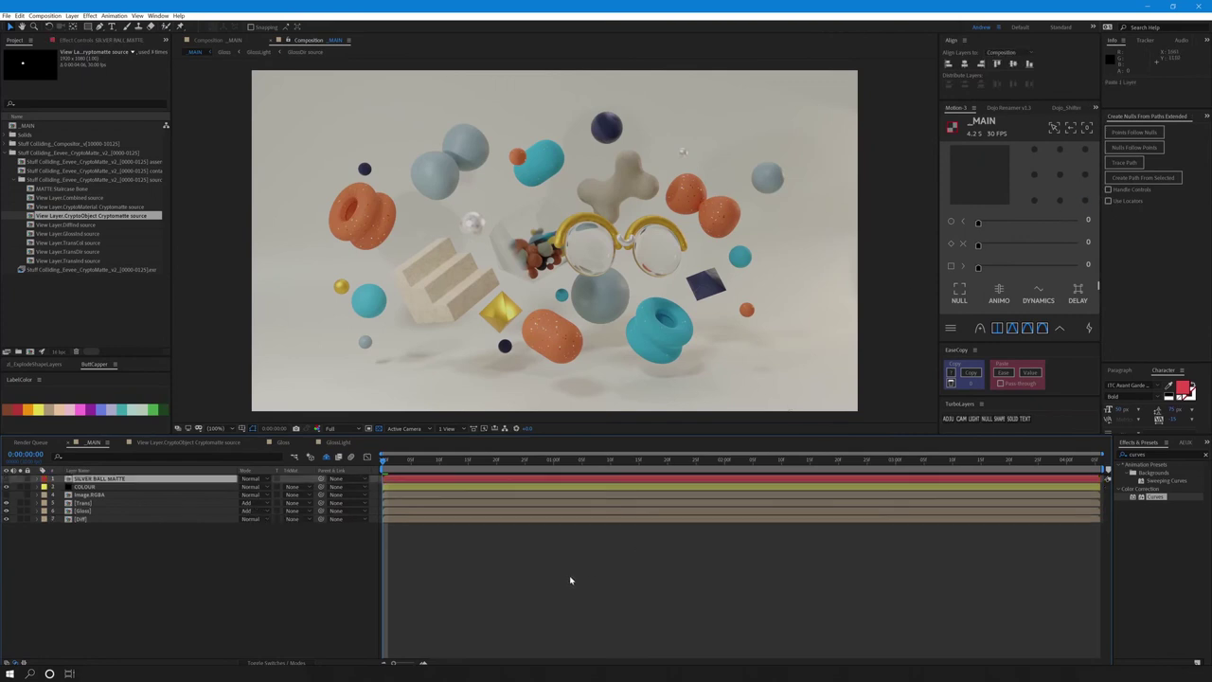
{"action": "left_click", "coordinate": [571, 580]}
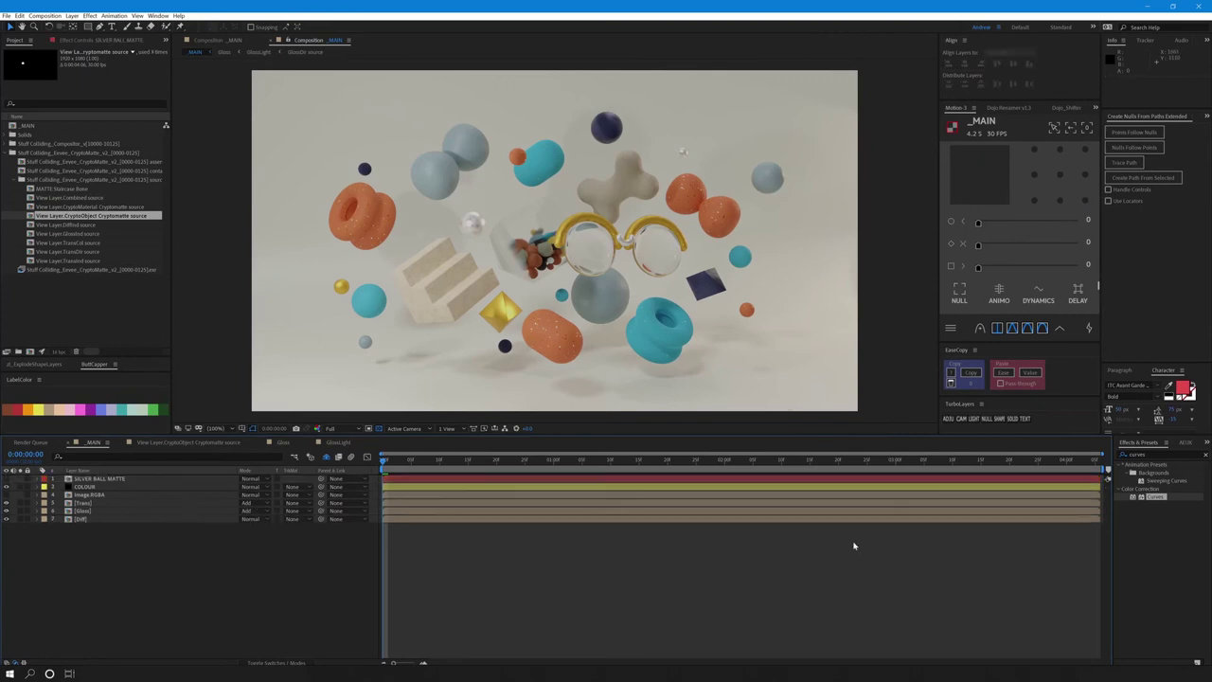
Create an adjustment layer in _MAIN directly beneath SILVER BALL MATTE and set its track matte to Luma Matte "SILVER BALL MATTE".
{"action": "left_click", "coordinate": [948, 418]}
{"action": "left_click_drag", "start_coordinate": [104, 479], "coordinate": [130, 494]}
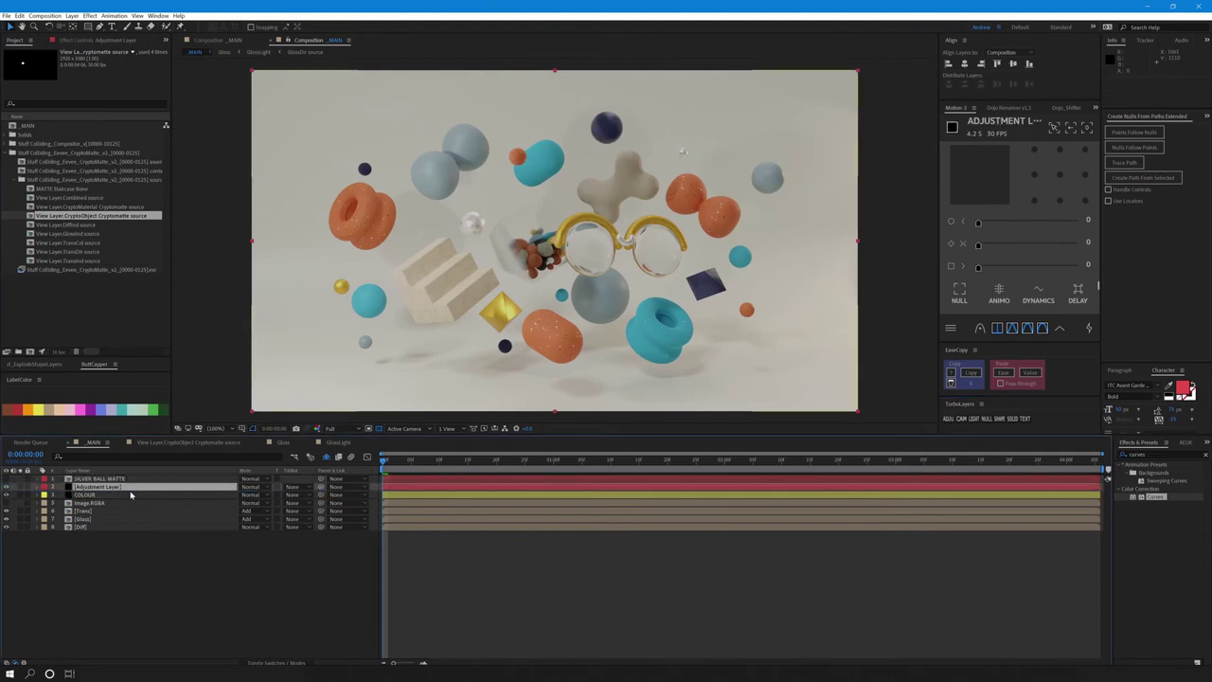
{"action": "left_click", "coordinate": [305, 490]}
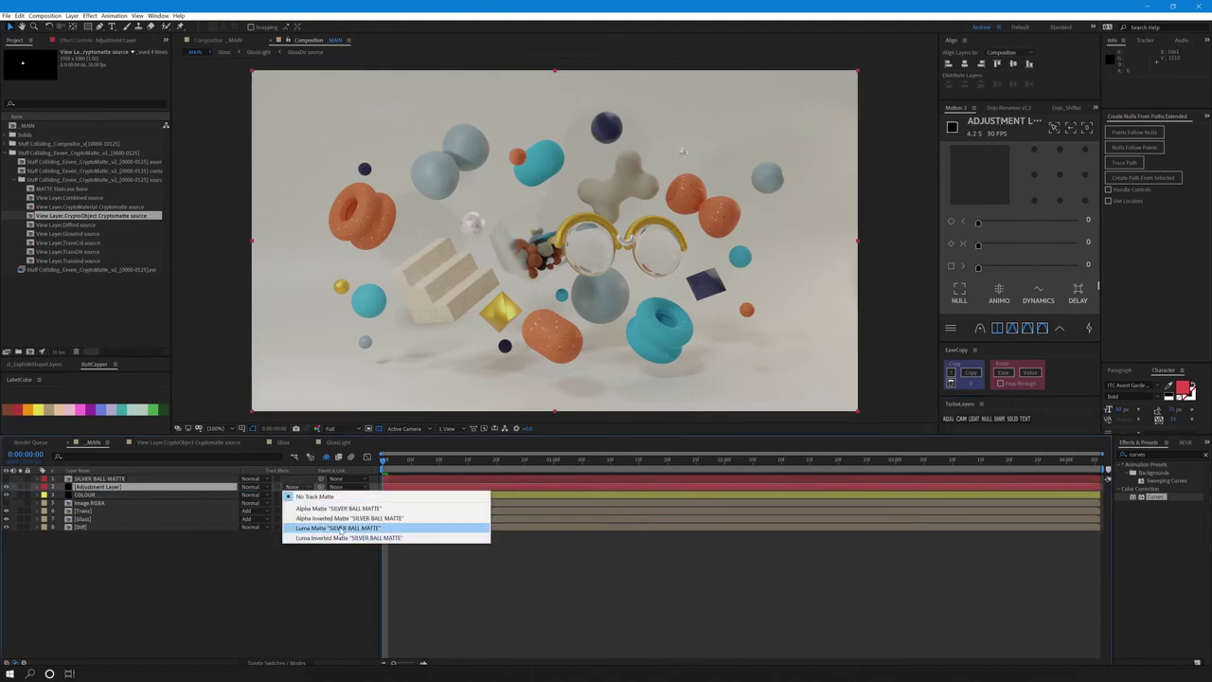
{"action": "left_click", "coordinate": [322, 528]}
Apply the Curves effect to the adjustment layer and shape an RGB S-curve that increases the silver ball's contrast.
{"action": "left_click_drag", "start_coordinate": [1147, 502], "coordinate": [994, 489]}
{"action": "left_click_drag", "start_coordinate": [79, 156], "coordinate": [70, 146]}
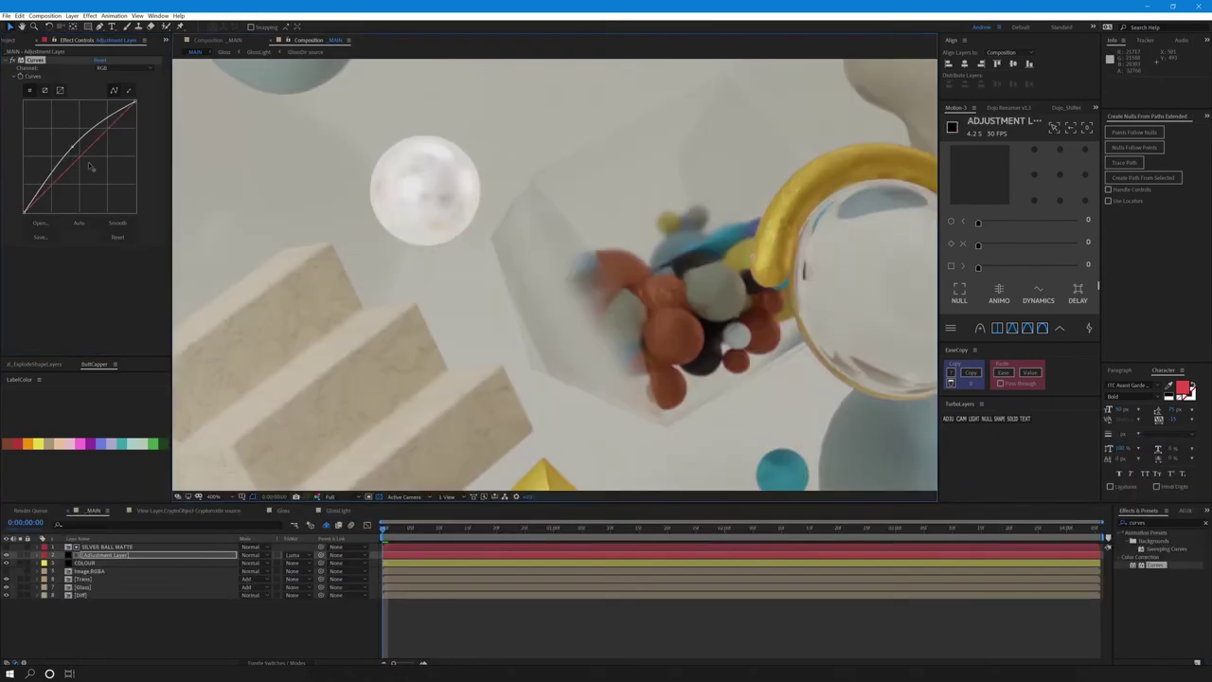
{"action": "mouse_move", "coordinate": [89, 166]}
{"action": "left_mouse_down"}
{"action": "mouse_move", "coordinate": [111, 180]}
{"action": "mouse_move", "coordinate": [105, 172]}
{"action": "left_mouse_up"}
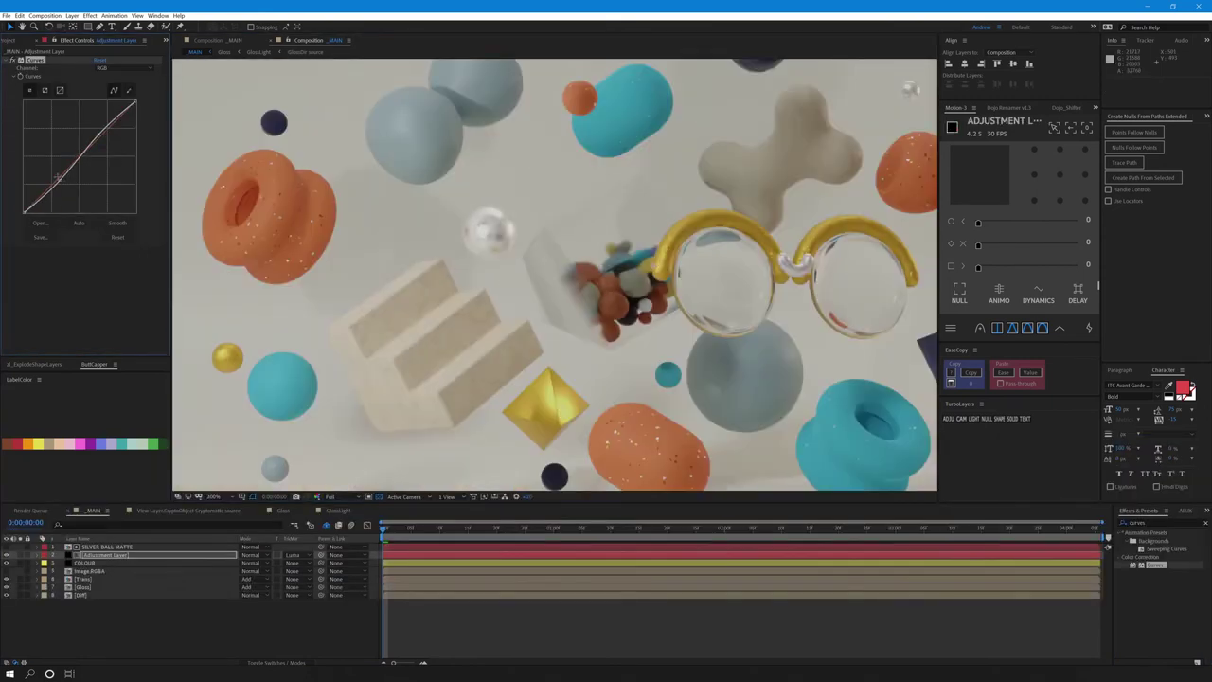
{"action": "left_click_drag", "start_coordinate": [58, 178], "coordinate": [69, 182]}
Move the SILVER BALL MATTE layer and its adjustment layer together to just beneath the COLOUR layer.
{"action": "left_click", "coordinate": [123, 546], "text": "shift"}
{"action": "left_click_drag", "start_coordinate": [123, 549], "coordinate": [130, 571]}
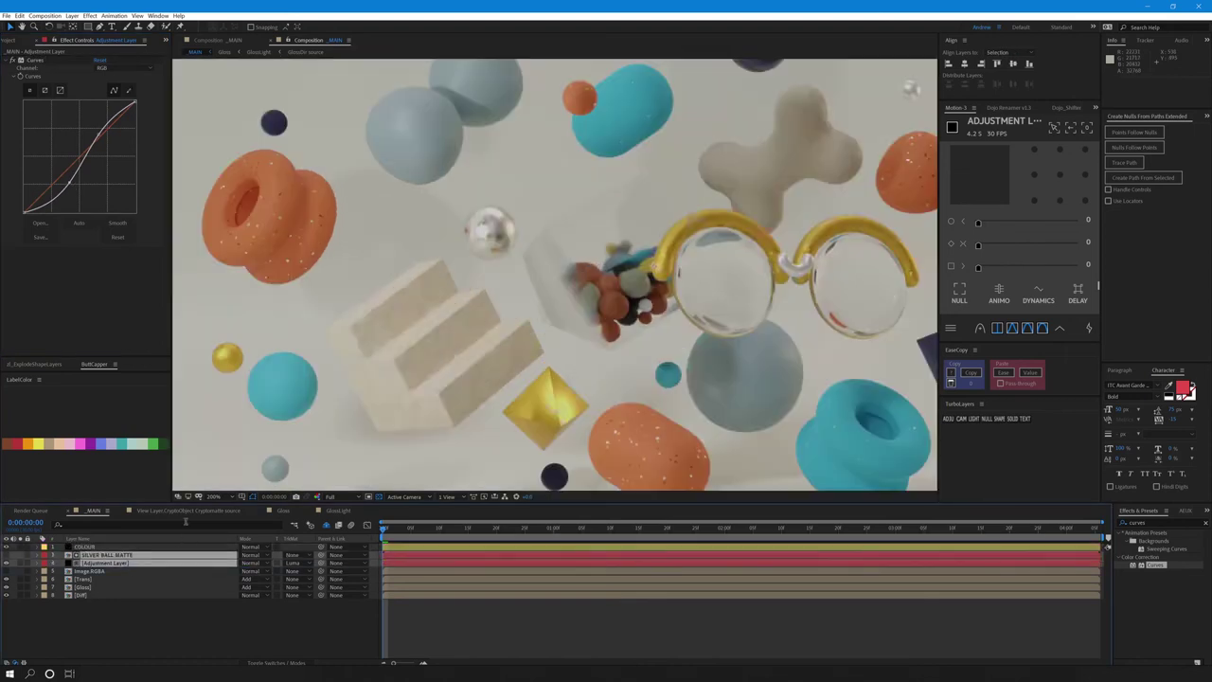
{"action": "left_click_drag", "start_coordinate": [124, 562], "coordinate": [177, 575]}
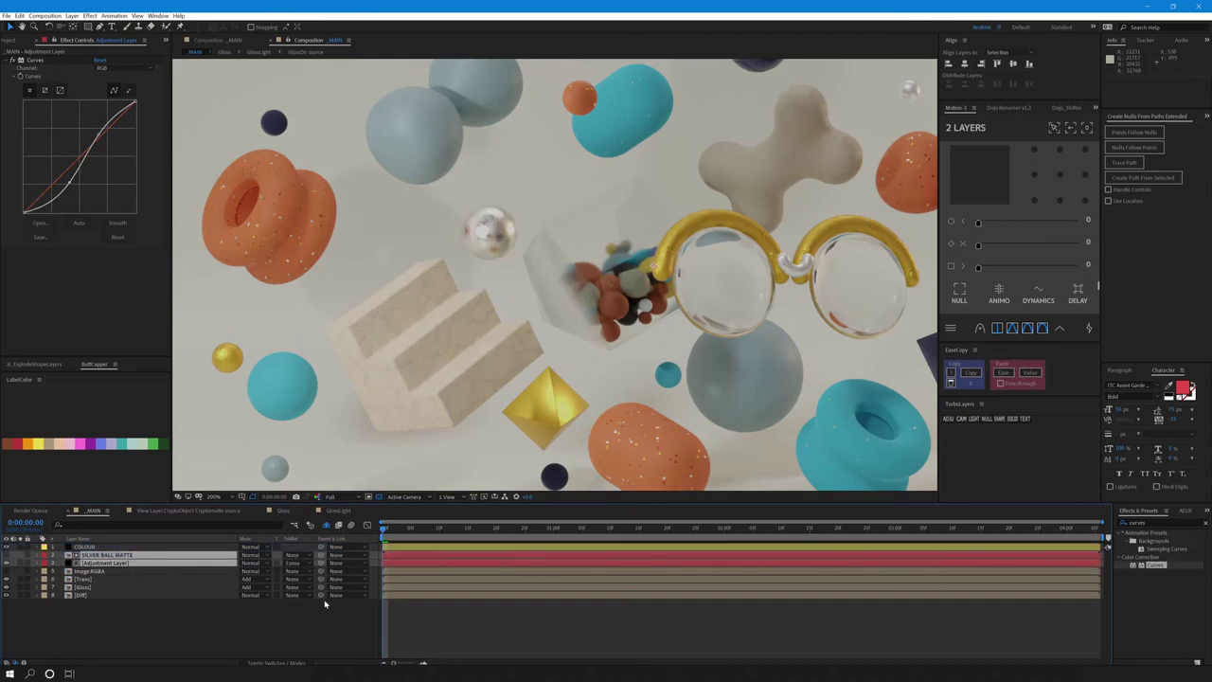
Soften the adjustment layer's RGB curve by raising its shadow point slightly, judging the silver ball in the full frame.
{"action": "key", "text": "comma"}
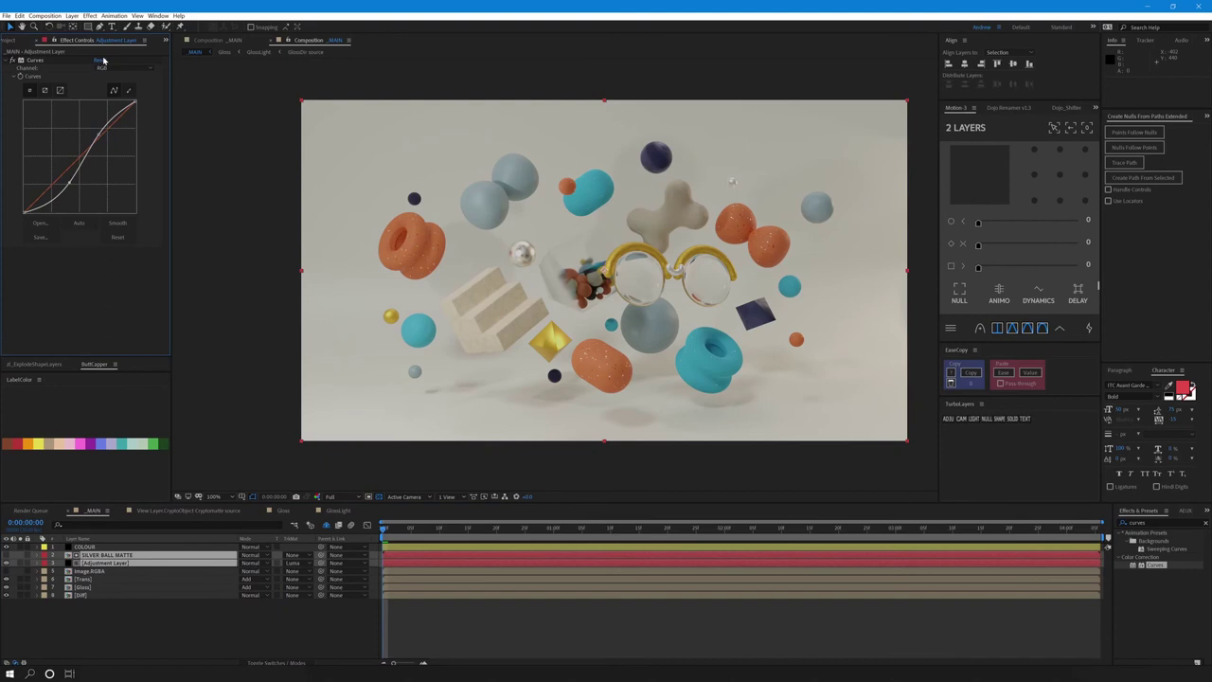
{"action": "left_click", "coordinate": [68, 184]}
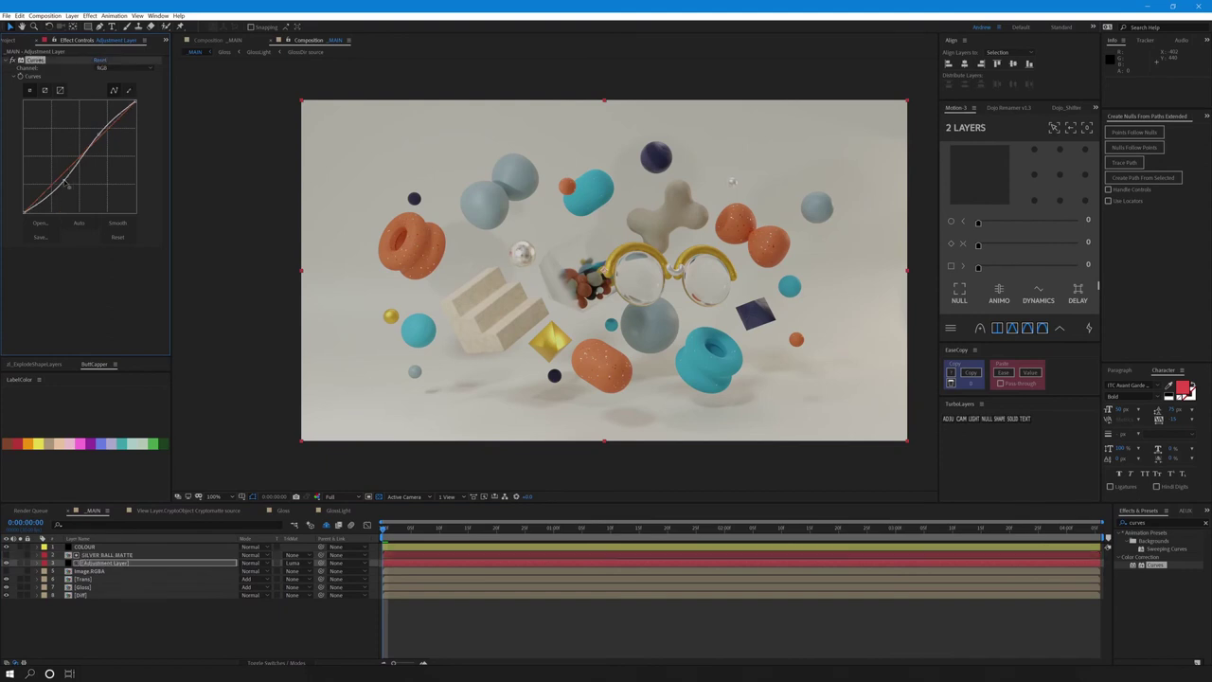